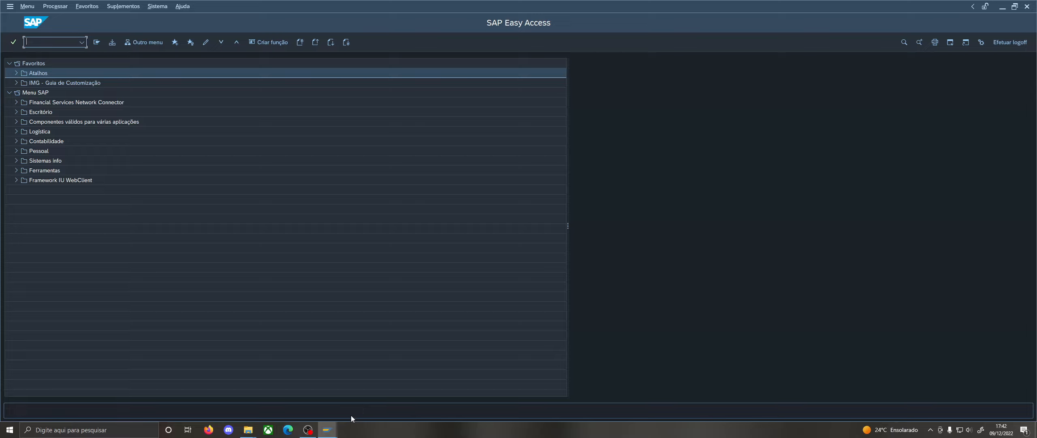
Switch to SAP Logon and open the logon screen of the training connection in the Local workspace.
left_click(331, 430)
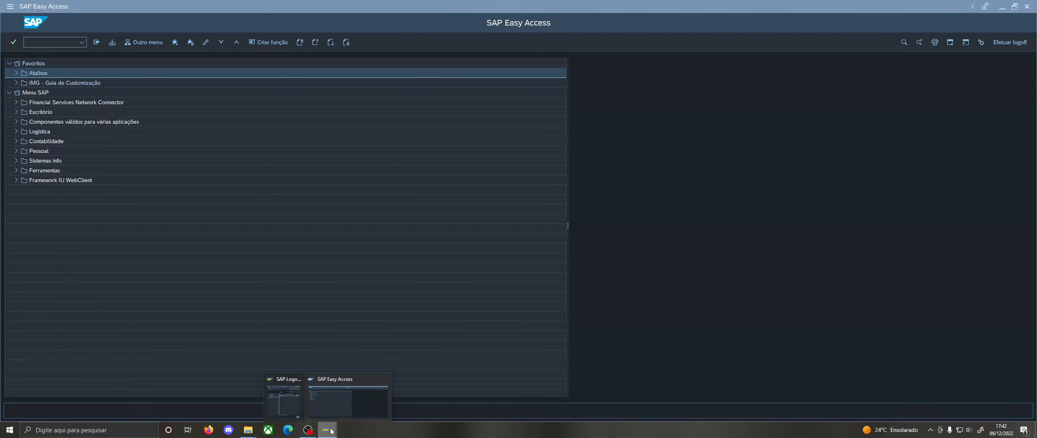
left_click(292, 400)
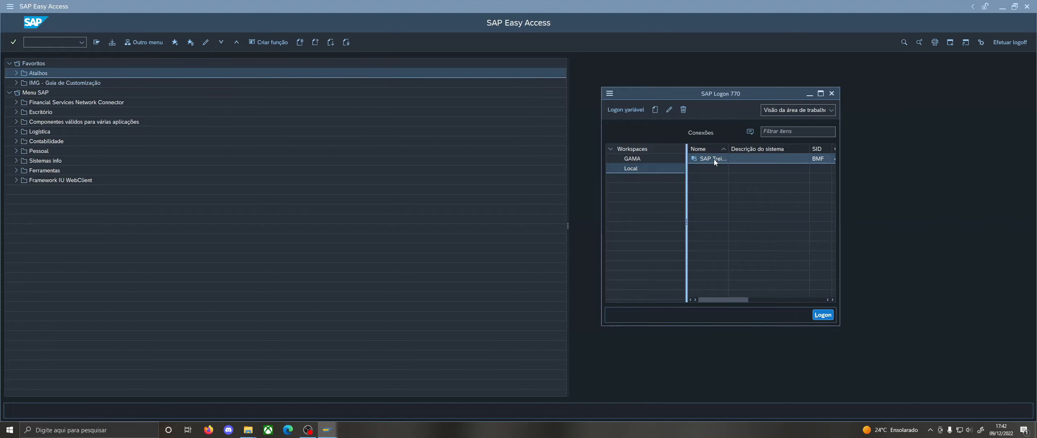
left_click(825, 317)
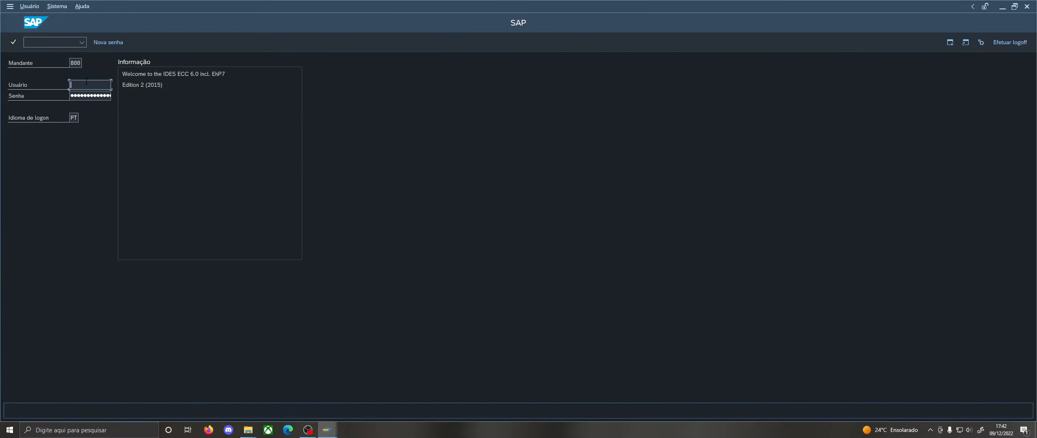
Examine the client and user fields of the logon screen and return to SAP Easy Access with SAP Logon minimized.
left_click(71, 63)
double_click(71, 63)
left_click(95, 86)
key("Return")
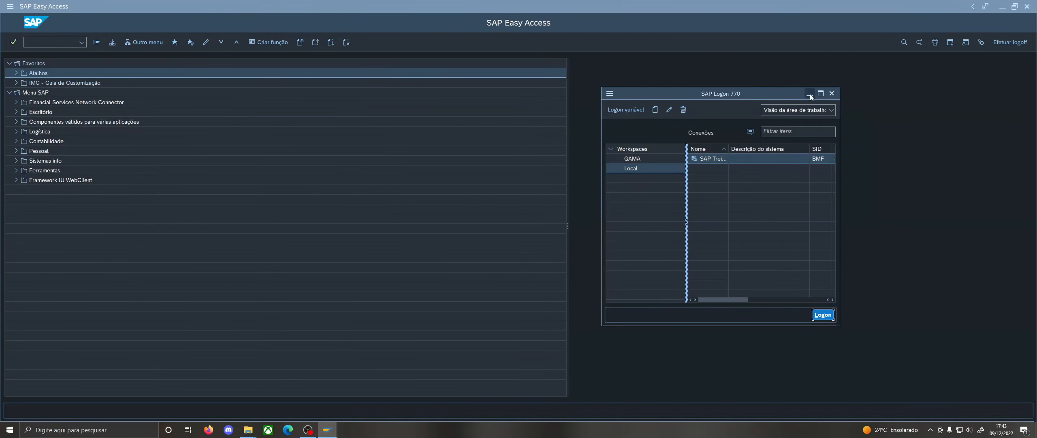
left_click(810, 94)
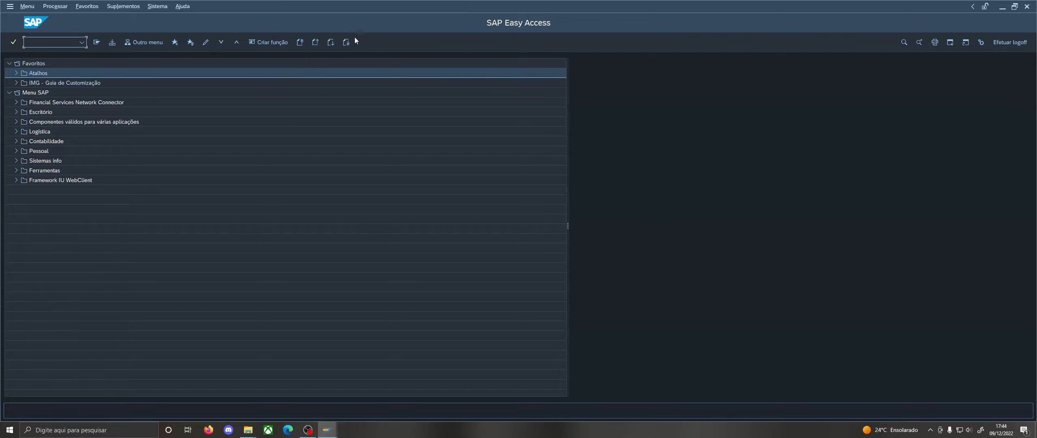
Examine the available themes in the SAP GUI visual design options and close the options without changing the theme.
left_click(981, 42)
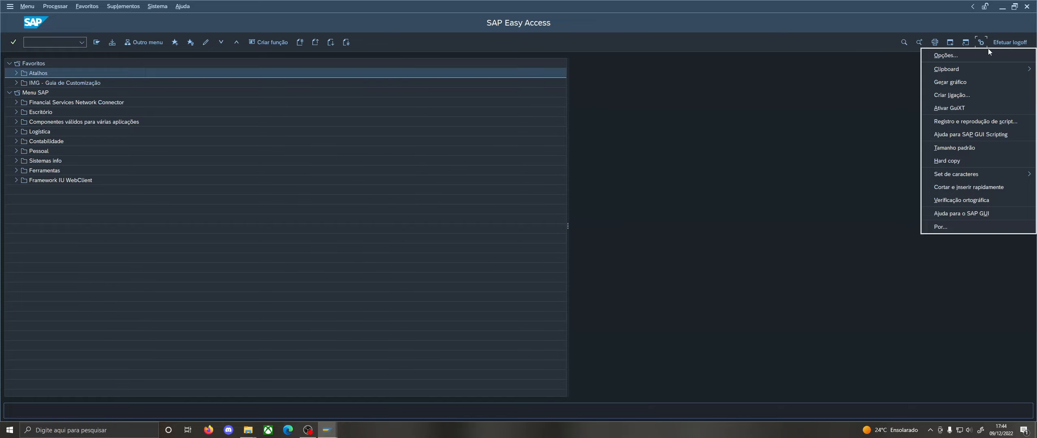
left_click(977, 55)
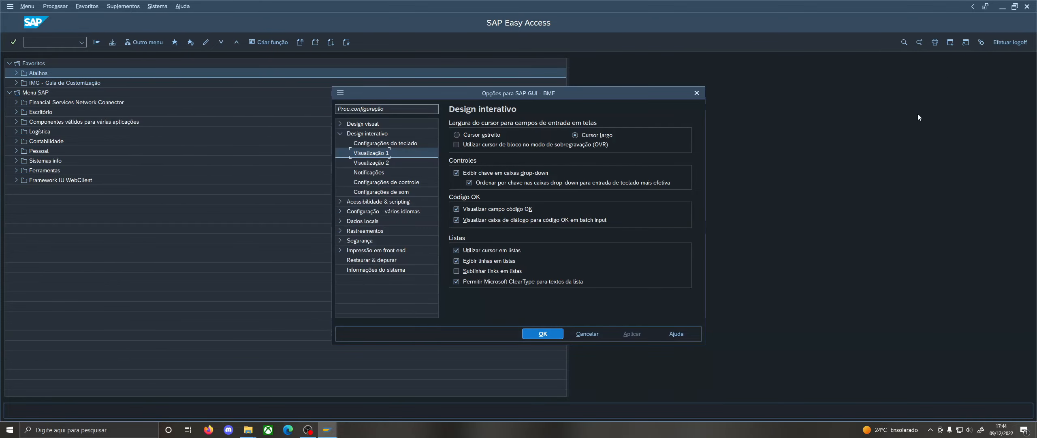
left_click(341, 124)
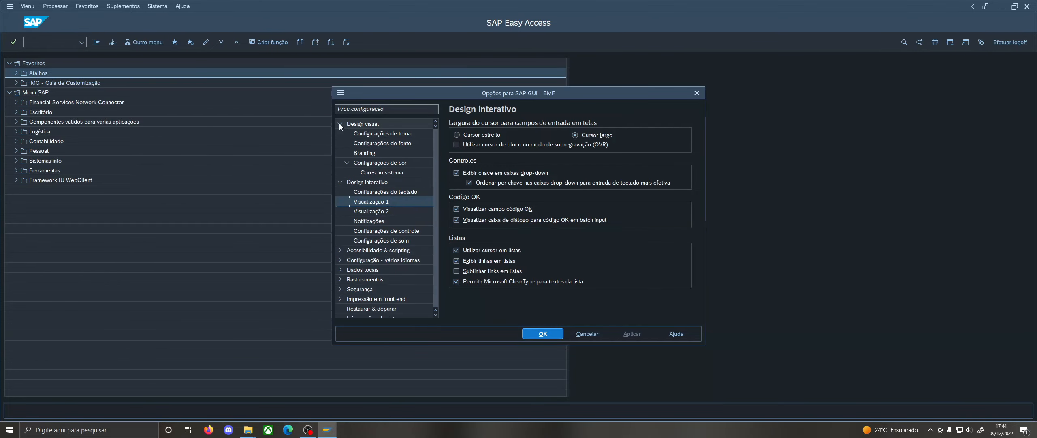
left_click(377, 134)
left_click(566, 138)
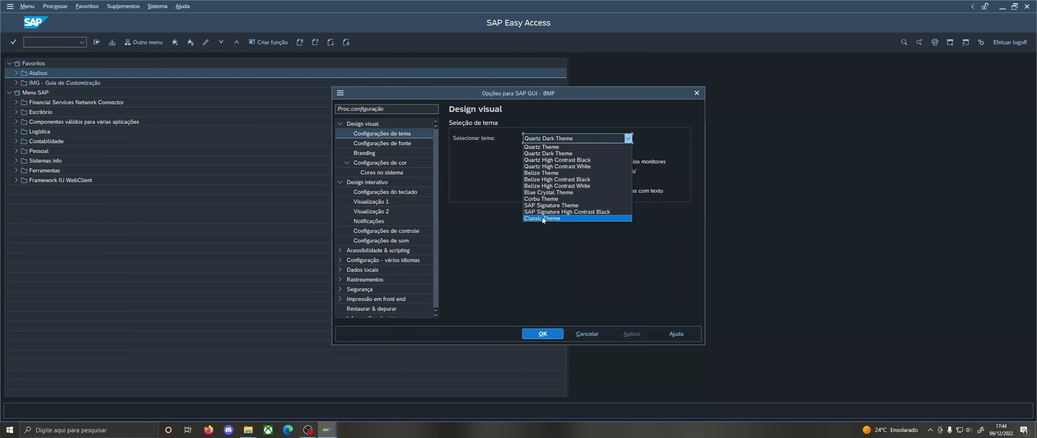
left_click(617, 138)
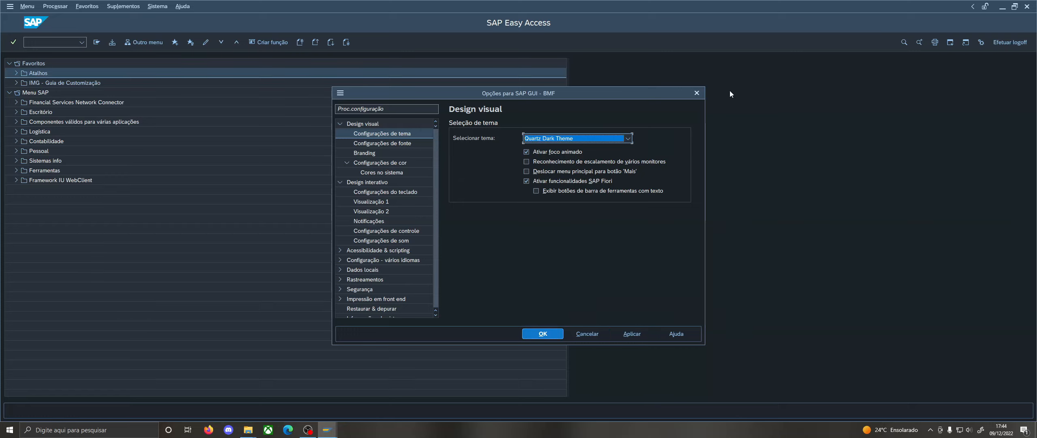
left_click(697, 94)
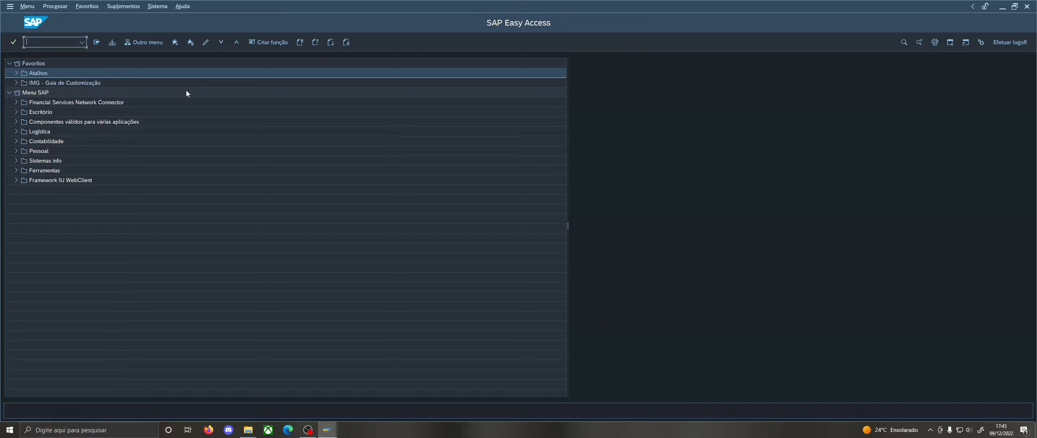
Examine the Logística submodules in the SAP tree, including Vendas e distribuição, Produção and Sistema de projetos, and collapse Logística again.
left_click(101, 93)
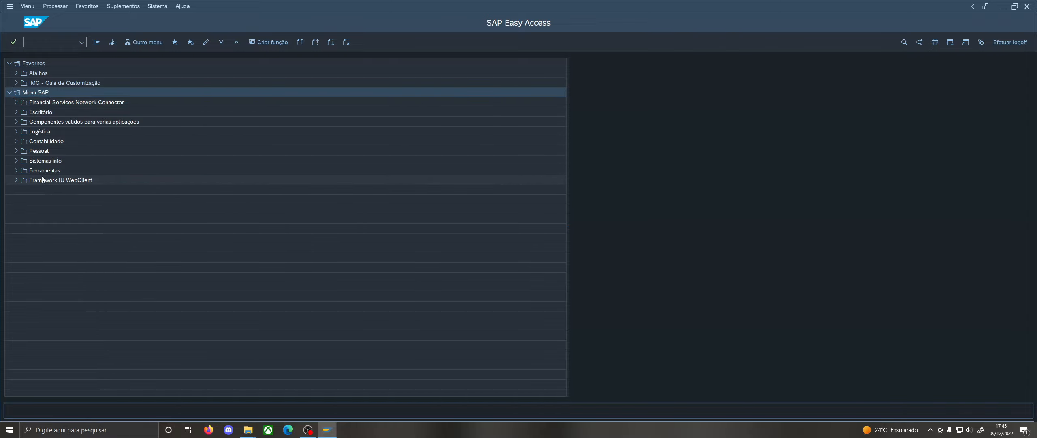
left_click(16, 132)
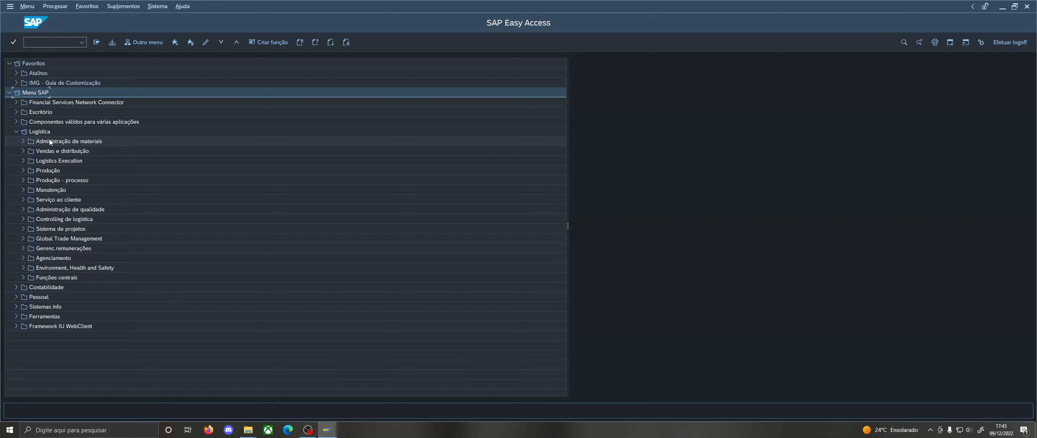
left_click(57, 151)
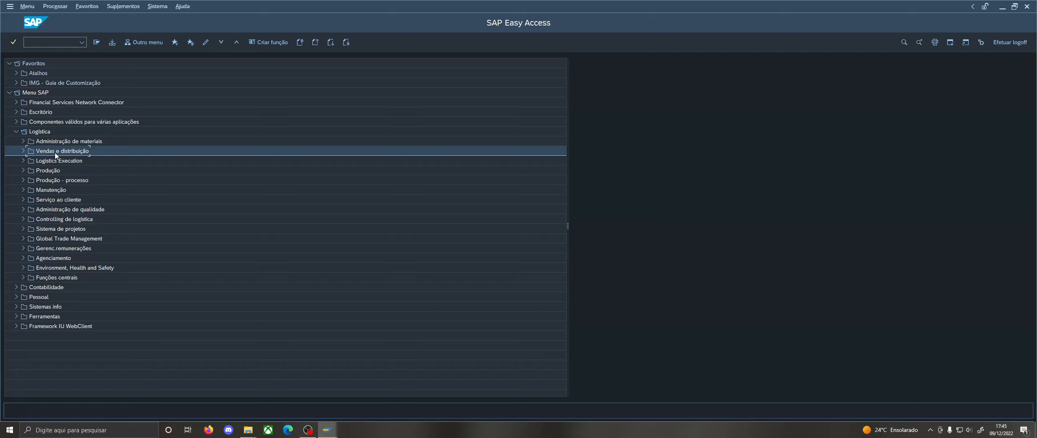
left_click(58, 171)
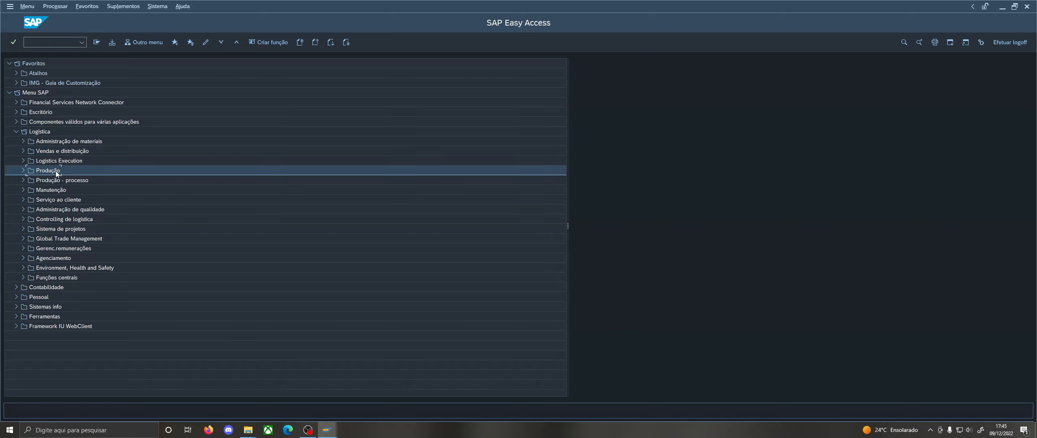
left_click(70, 230)
left_click(17, 131)
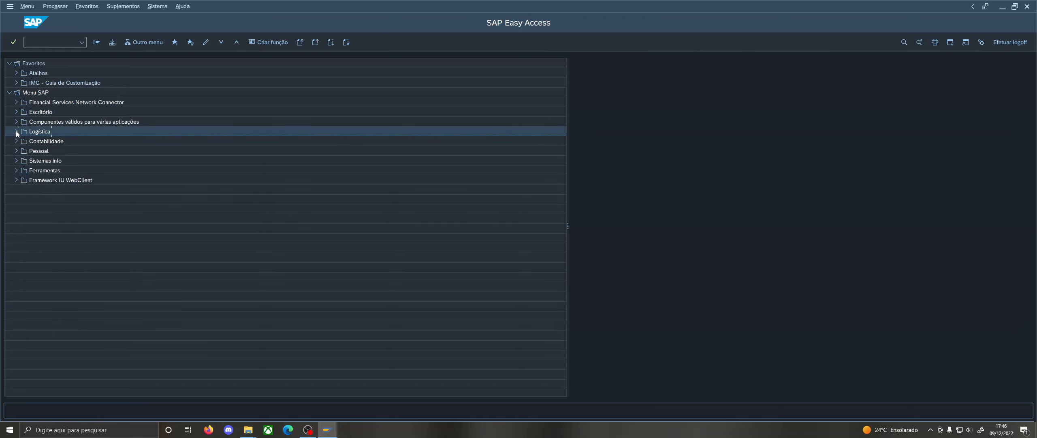
Examine the Controlling area under Contabilidade and collapse both folders again.
left_click(16, 141)
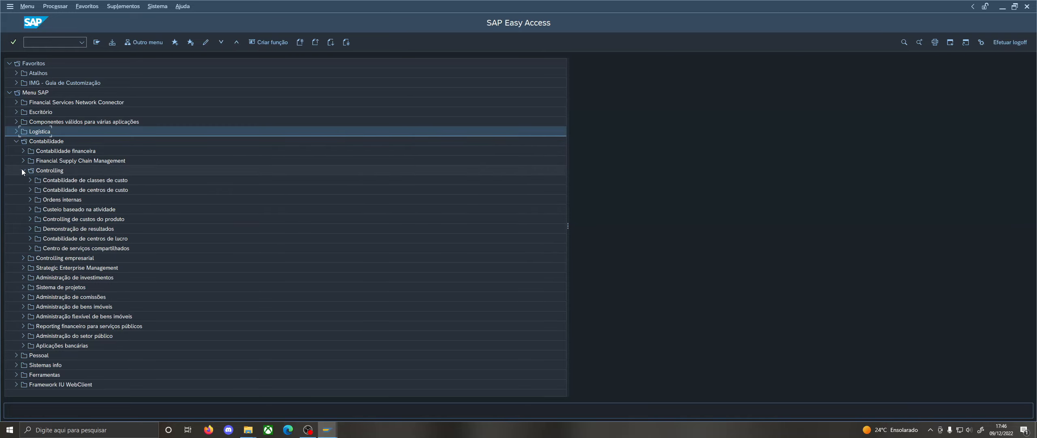
left_click(22, 171)
left_click(16, 142)
Expand Logística > Administração de materiais > Compras > Pedido > Criar to list the purchase order creation transactions.
left_click(17, 131)
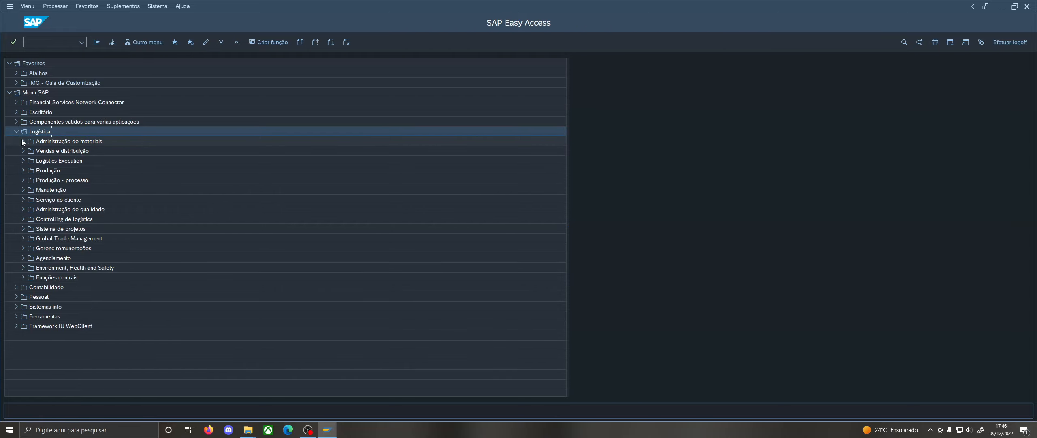
left_click(23, 141)
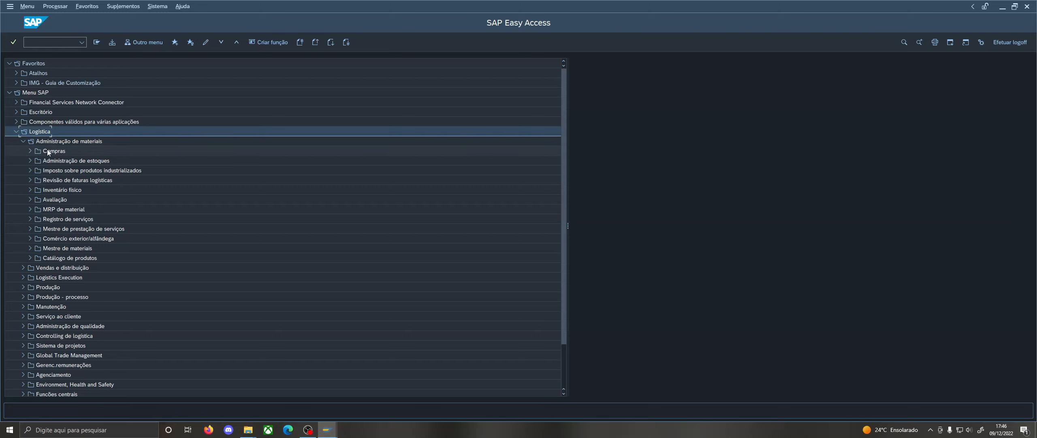
left_click(49, 150)
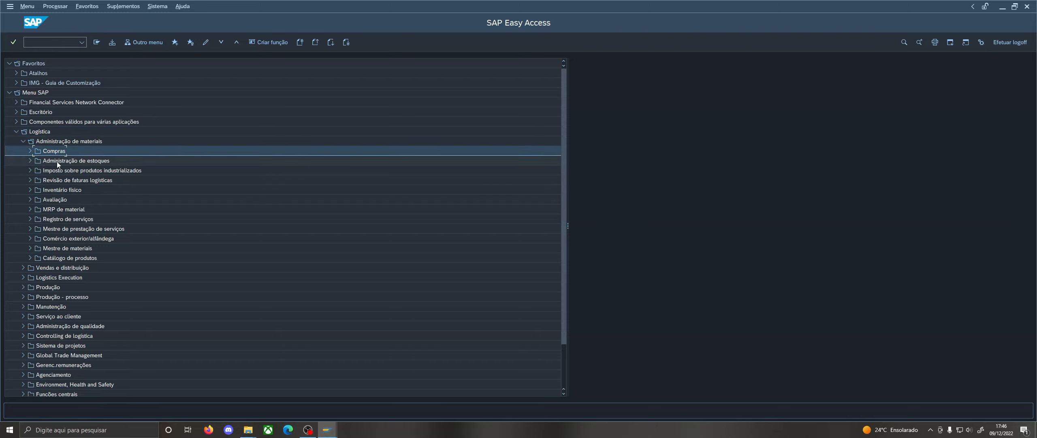
left_click(58, 193)
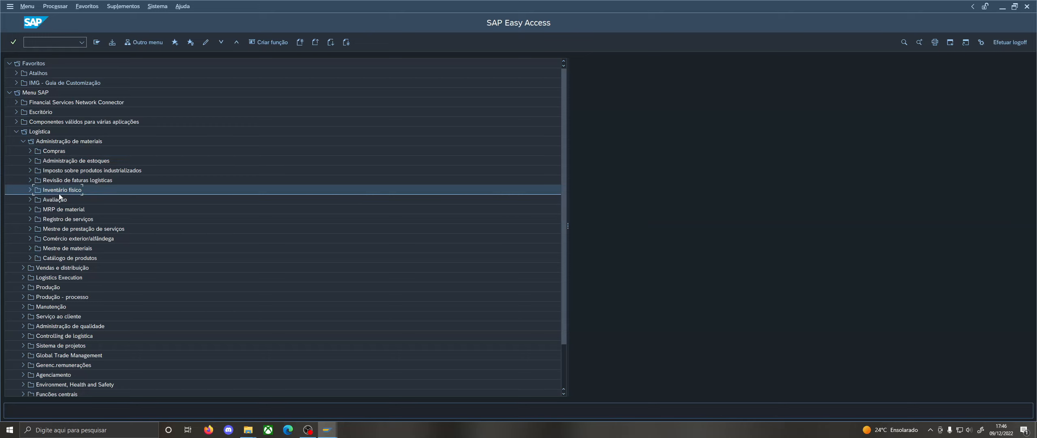
left_click(56, 207)
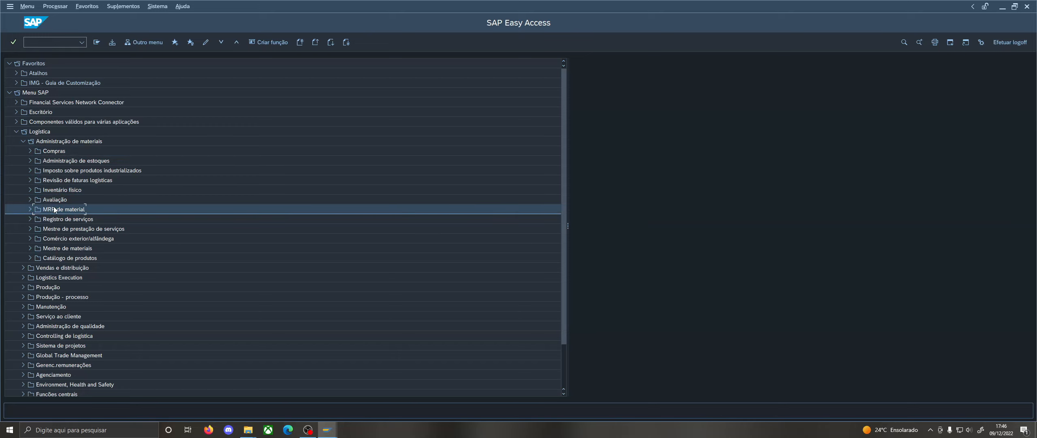
left_click(28, 152)
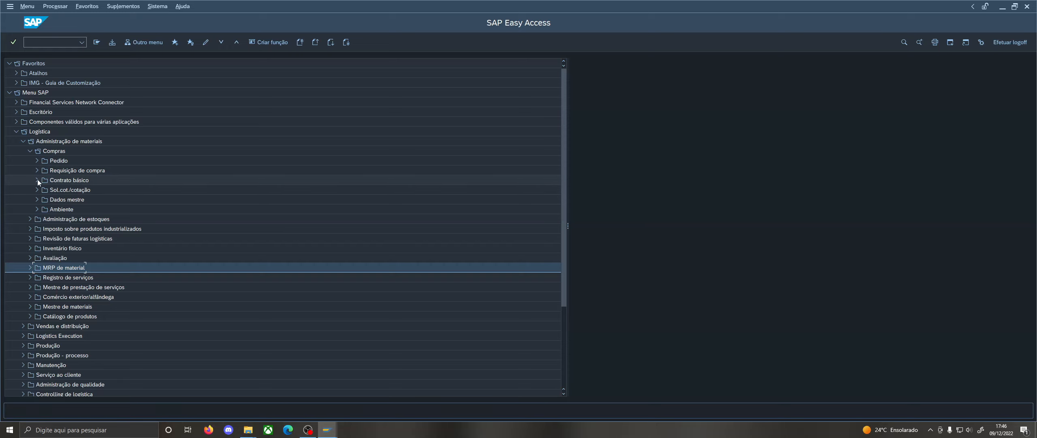
left_click(36, 161)
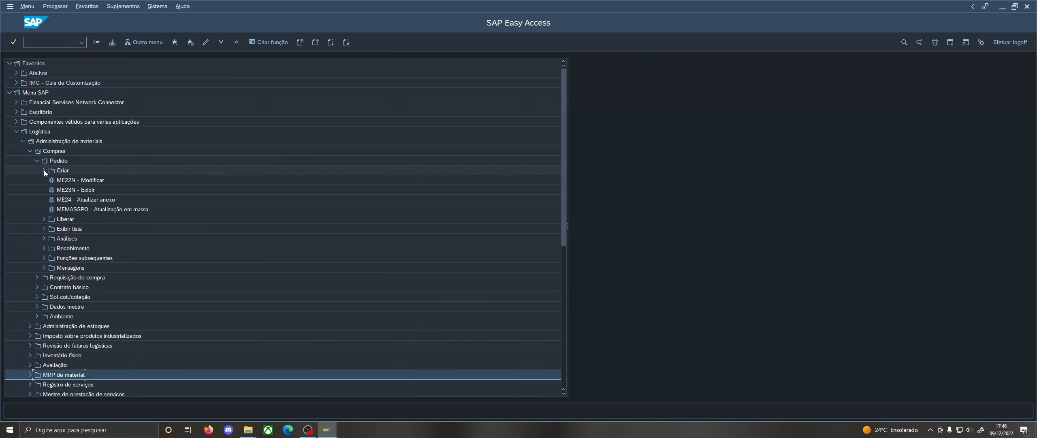
left_click(44, 170)
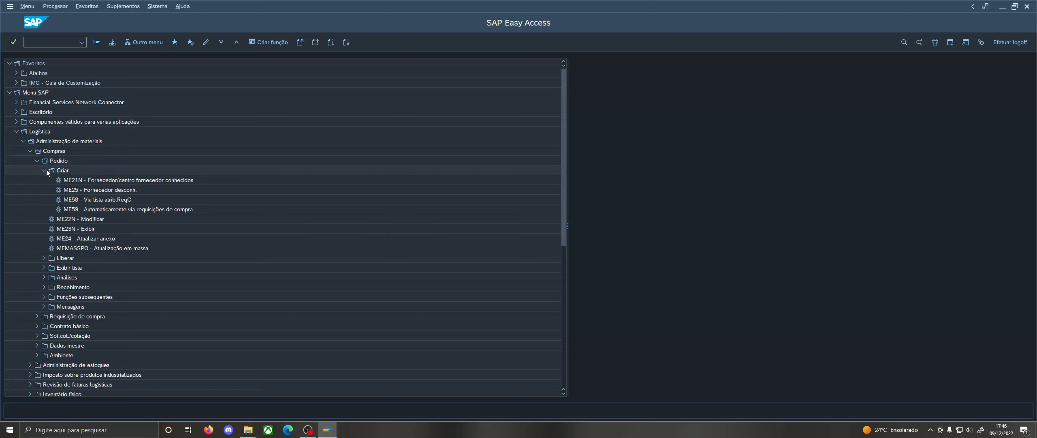
Look through the transactions under Criar, open ME21N from the tree, and return to SAP Easy Access.
left_click(78, 190)
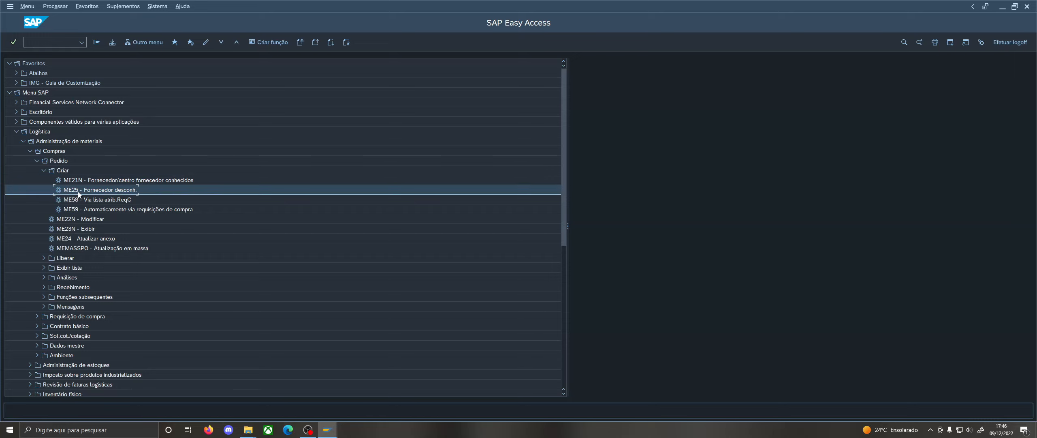
left_click(78, 200)
left_click(78, 208)
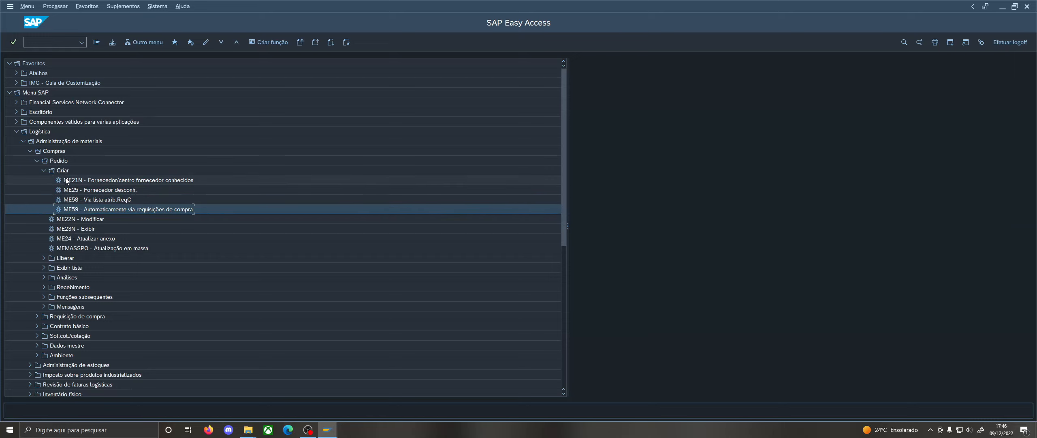
left_click(66, 181)
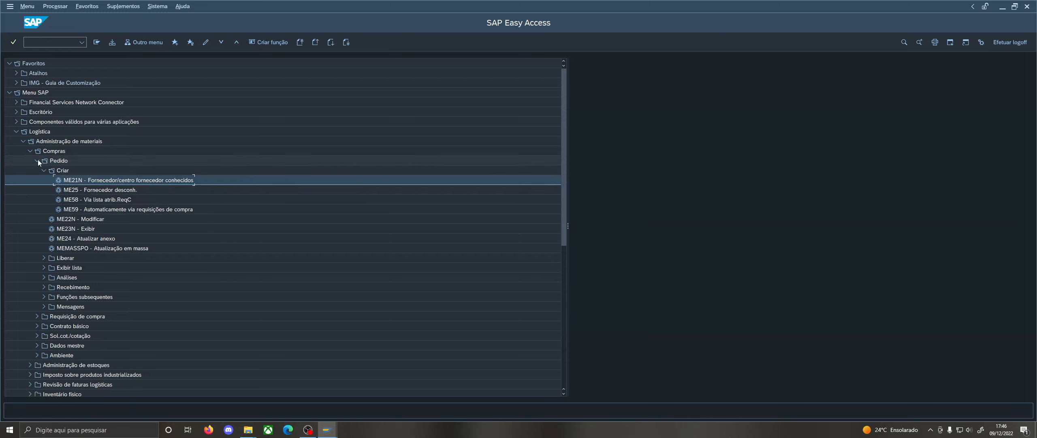
double_click(73, 181)
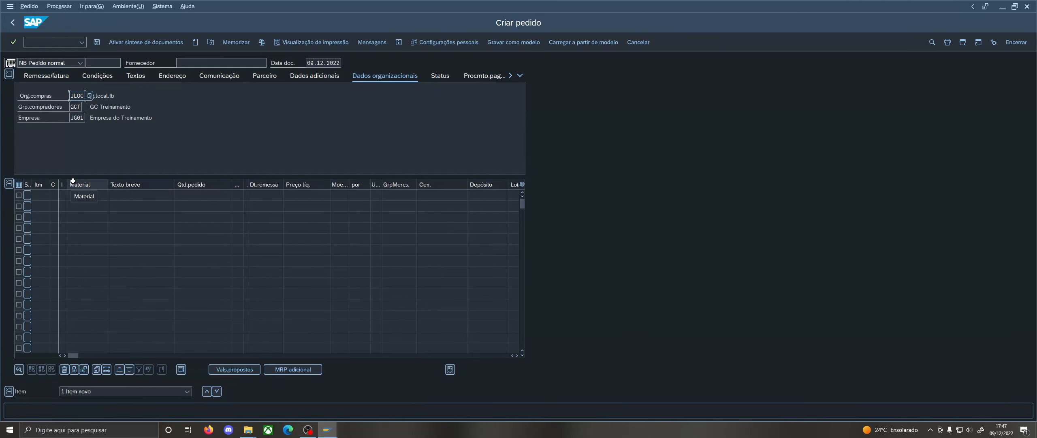
left_click(11, 24)
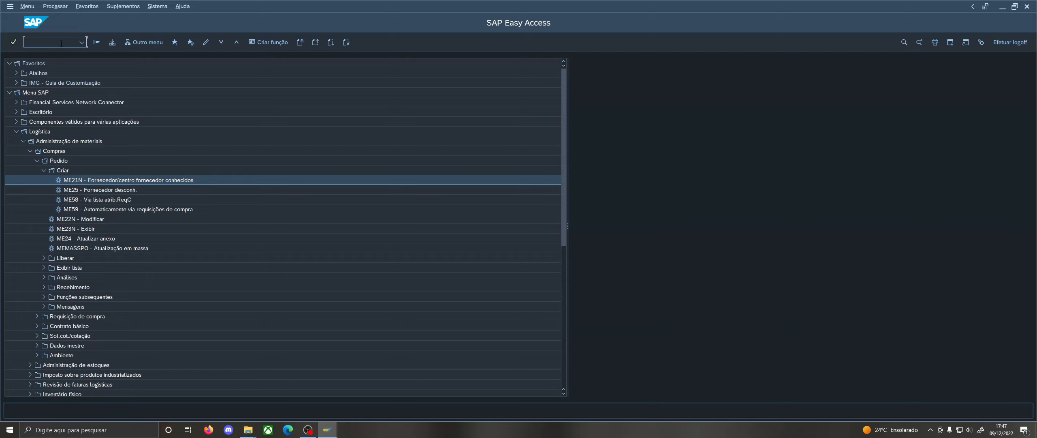
Open the purchase order creation screen by entering transaction code ME21N and return to SAP Easy Access.
type("ME21N")
key("Return")
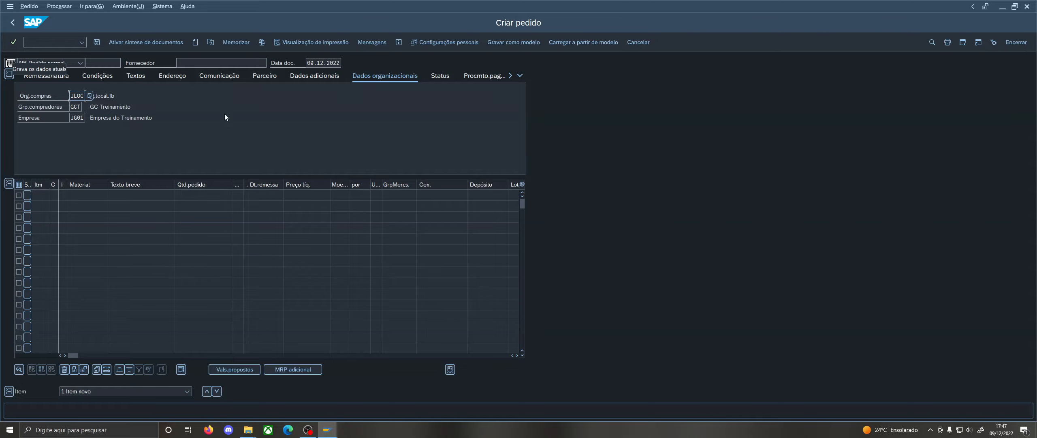
left_click(7, 25)
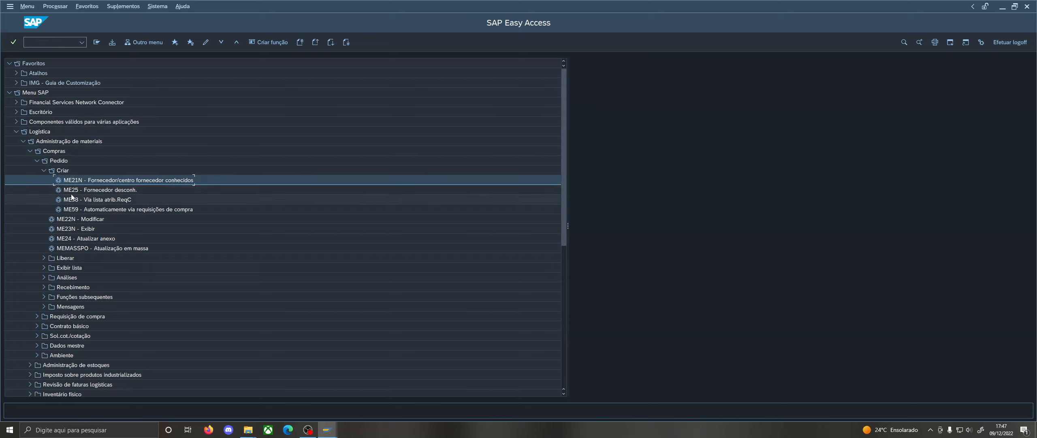
left_click(48, 49)
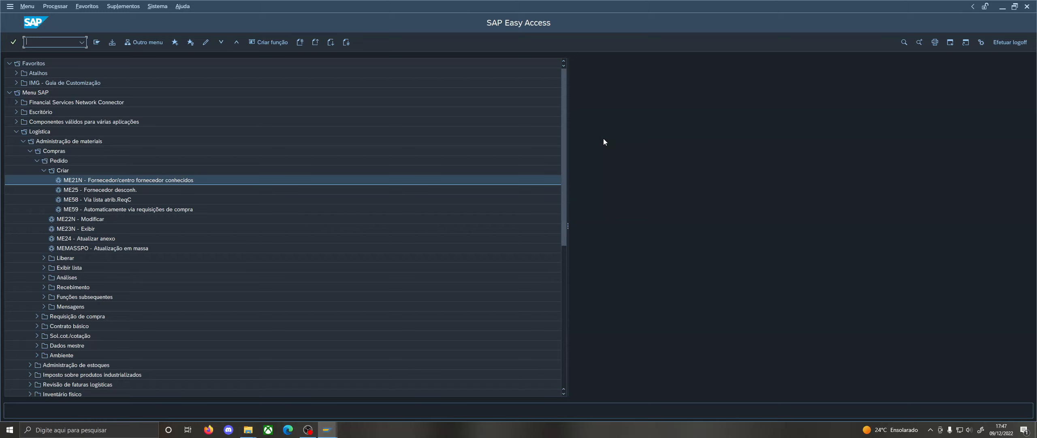
Create a favorites folder named "Principais Transações do Módulo MM".
right_click(26, 63)
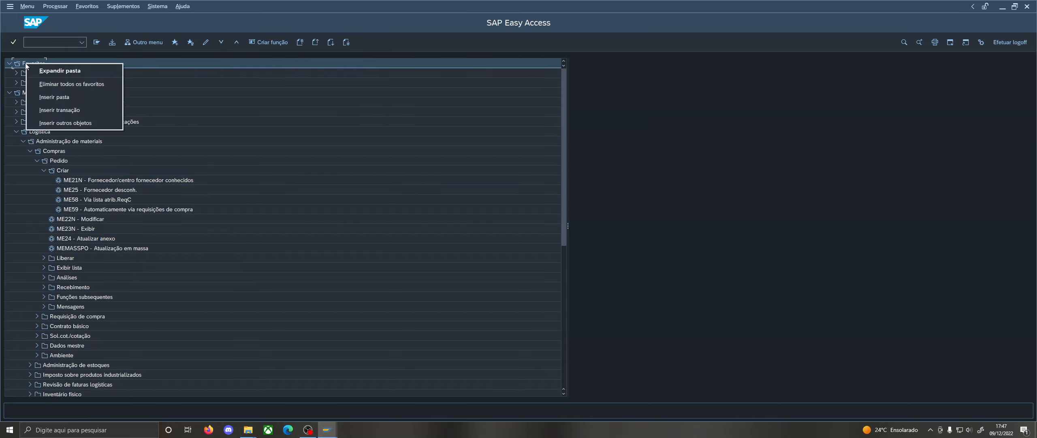
left_click(60, 95)
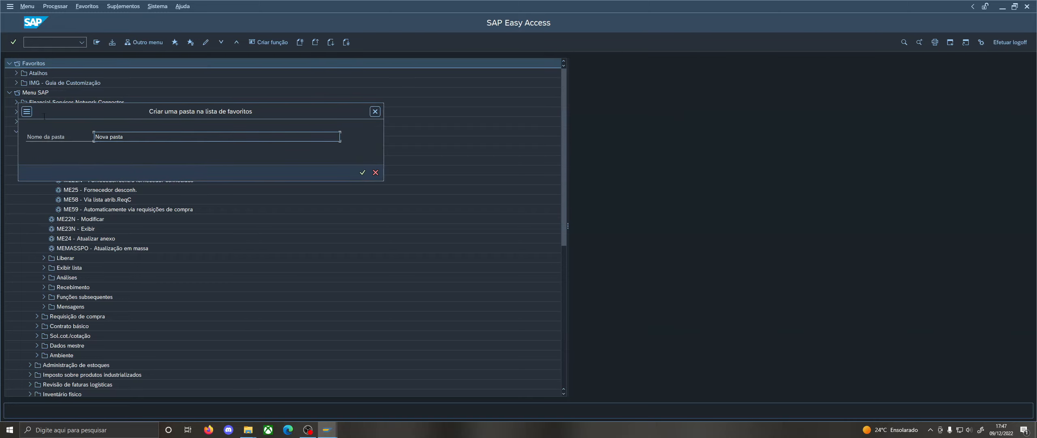
type("Principais Transações do Módulo MM")
left_click(362, 172)
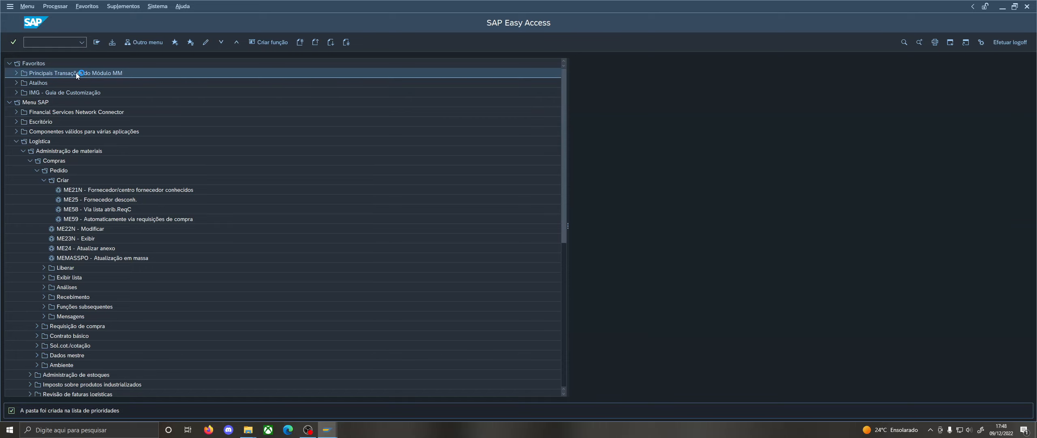
Add transaction ME21N to the favorites folder "Principais Transações do Módulo MM".
right_click(76, 73)
left_click(118, 133)
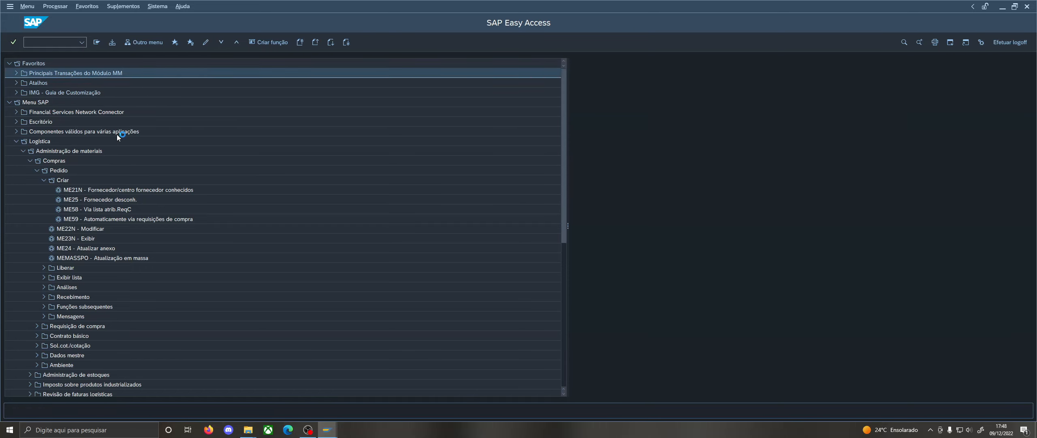
type("ME21N")
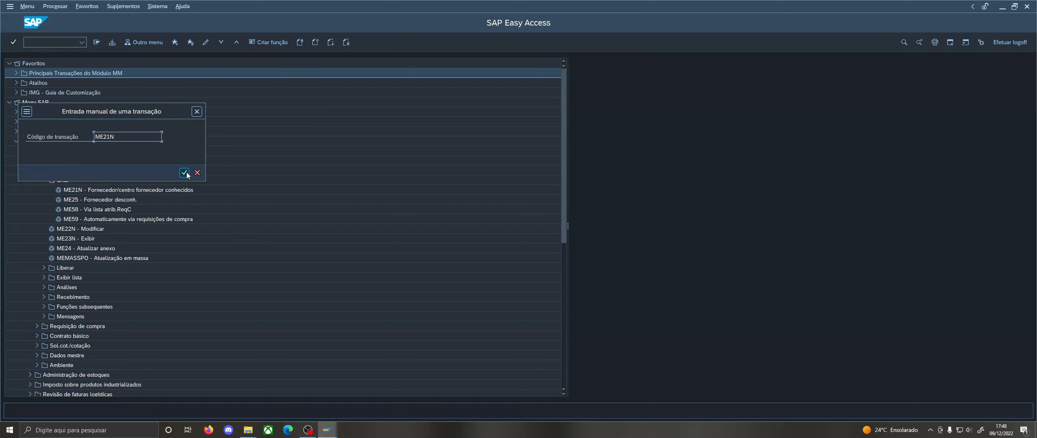
left_click(185, 172)
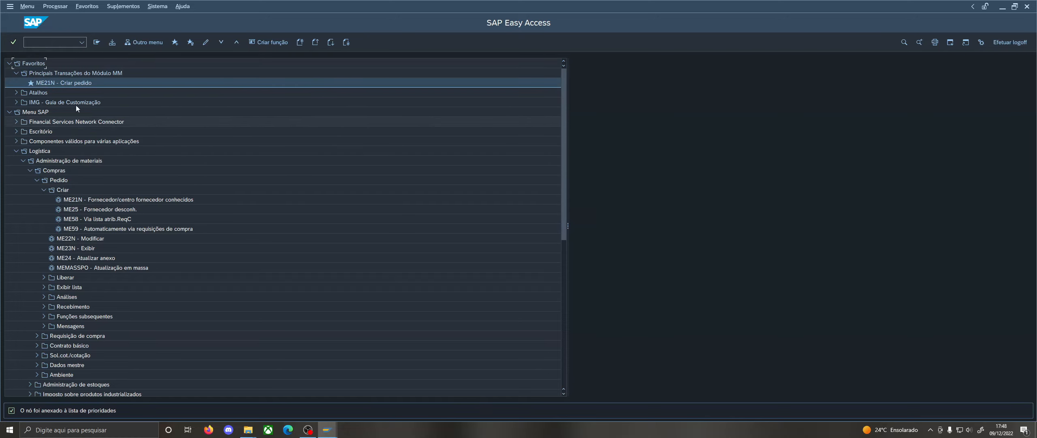
Open the purchase order creation screen from the ME21N favorite and again by transaction code ME21N, returning to SAP Easy Access each time.
double_click(66, 83)
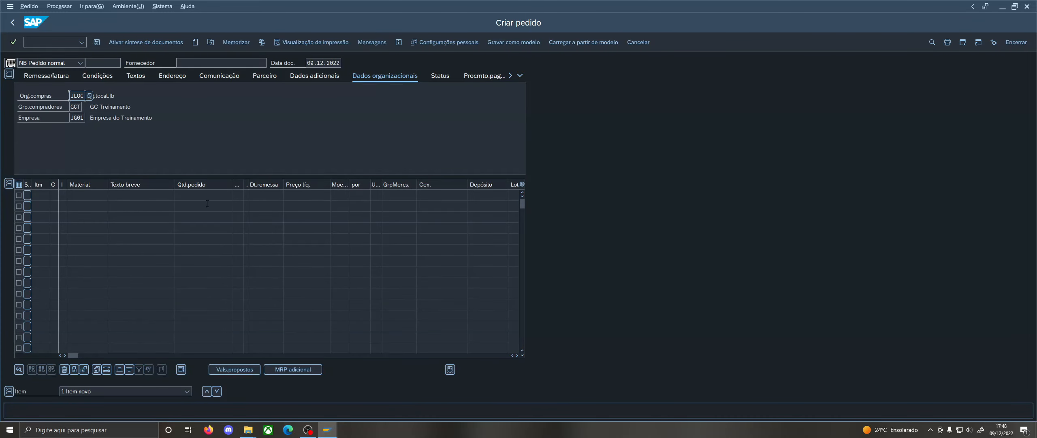
left_click(12, 22)
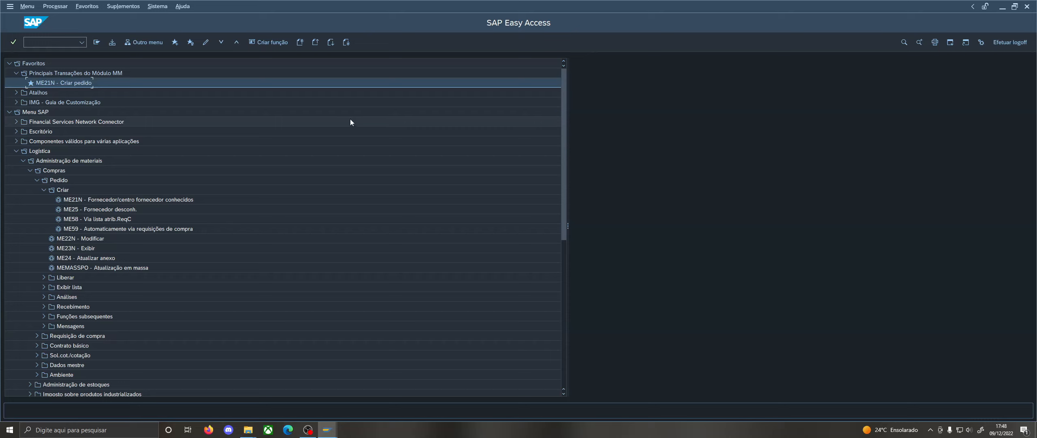
left_click(66, 202)
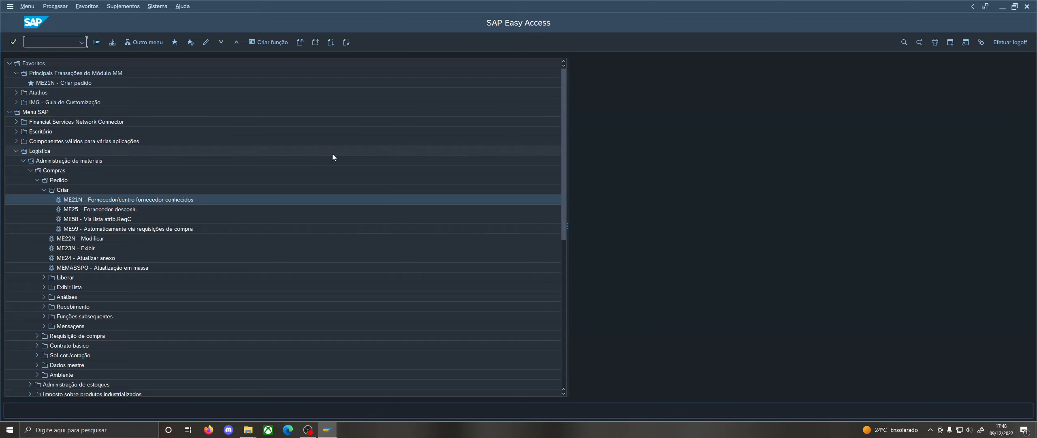
type("ME21N")
key("Return")
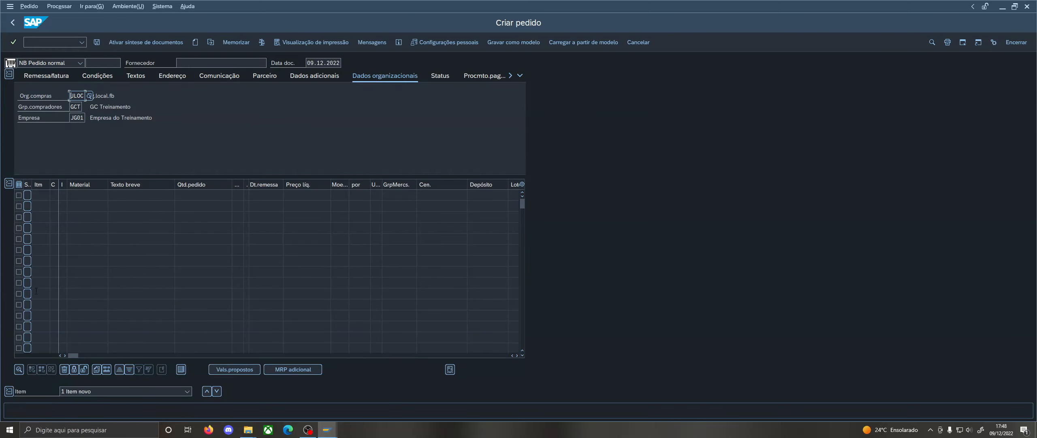
left_click(94, 194)
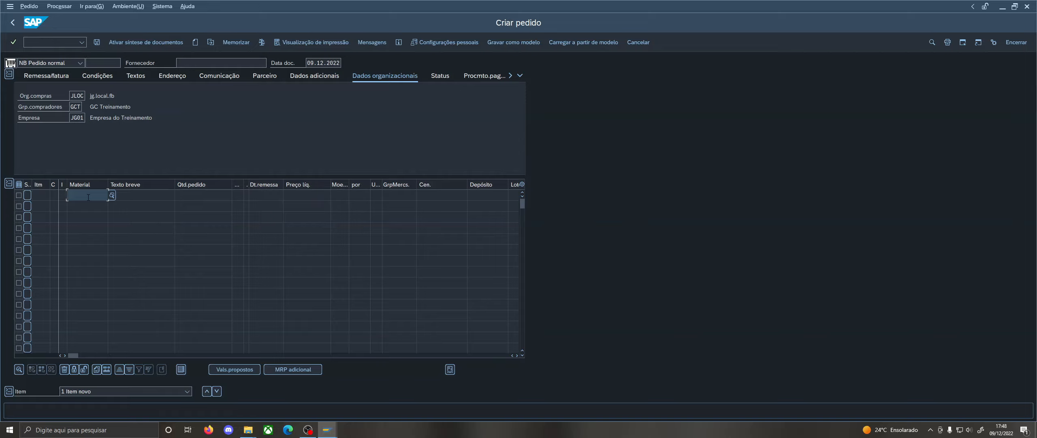
left_click(37, 41)
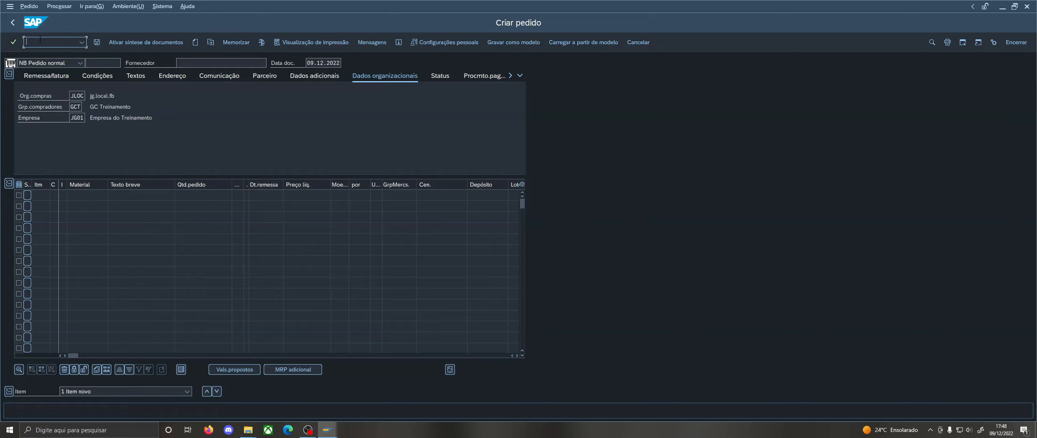
left_click(14, 25)
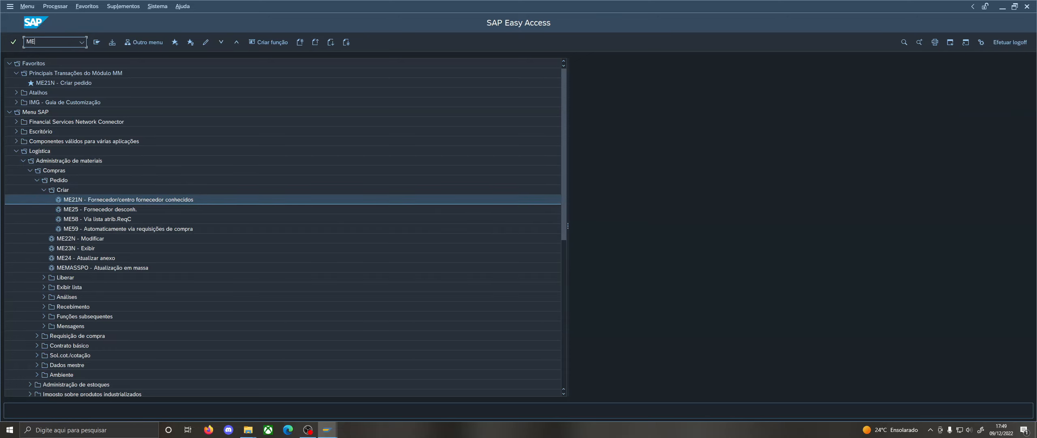
Open transaction ME21N and switch directly from it to material creation with the command /NMM01.
key("Return")
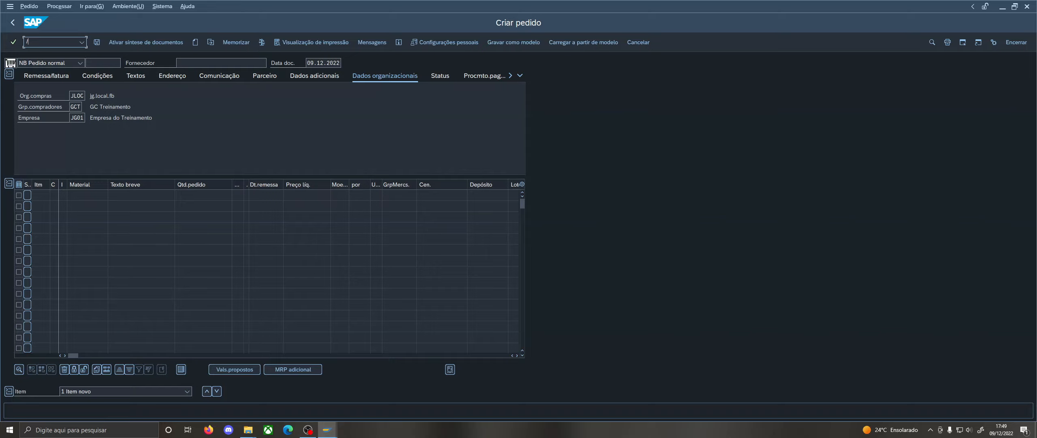
type("/NMM01")
key("Return")
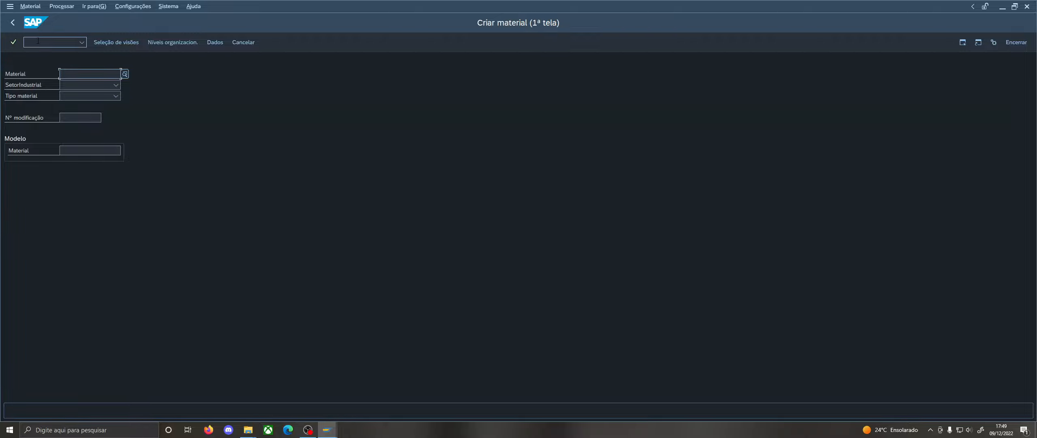
Open ME21N in a separate session from the material creation screen and move its window aside to show both sessions.
left_click(36, 41)
type("ME21N")
key("Return")
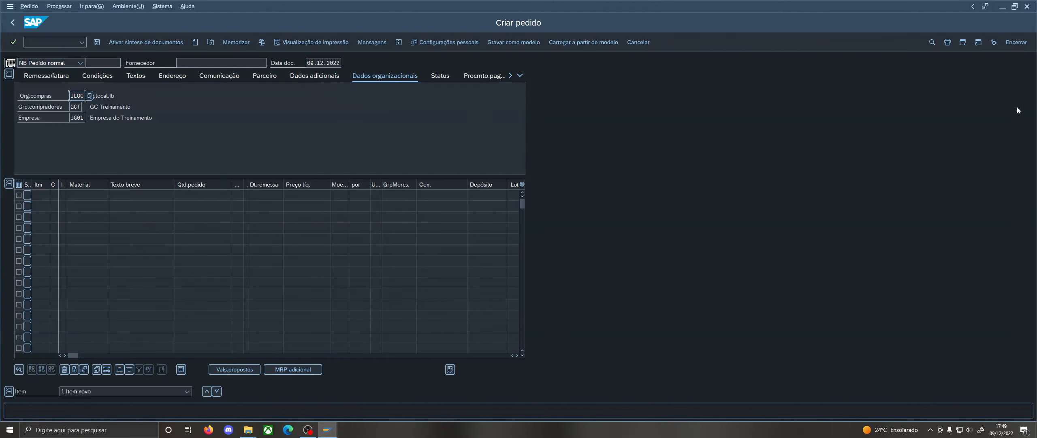
left_click_drag(748, 6, 753, 40)
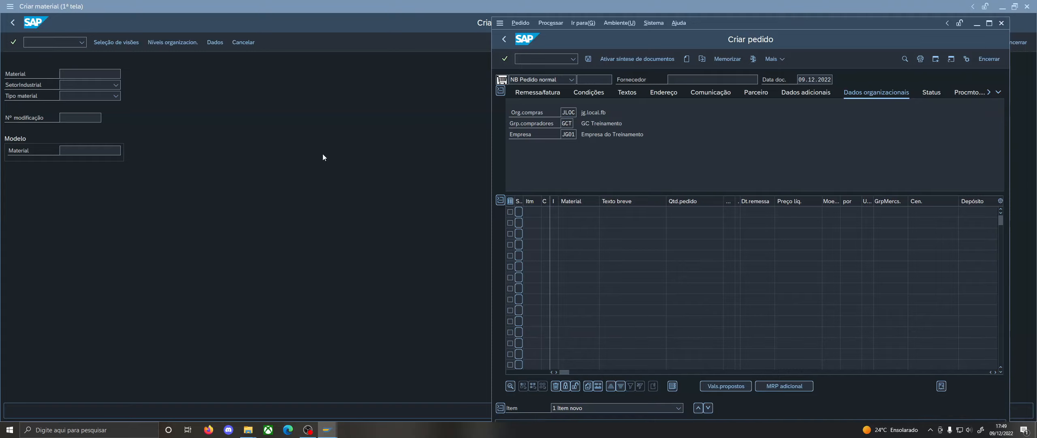
Try to call ME21N without a prefix from the Criar material screen, and return to SAP Easy Access.
left_click(420, 152)
type("ME21N")
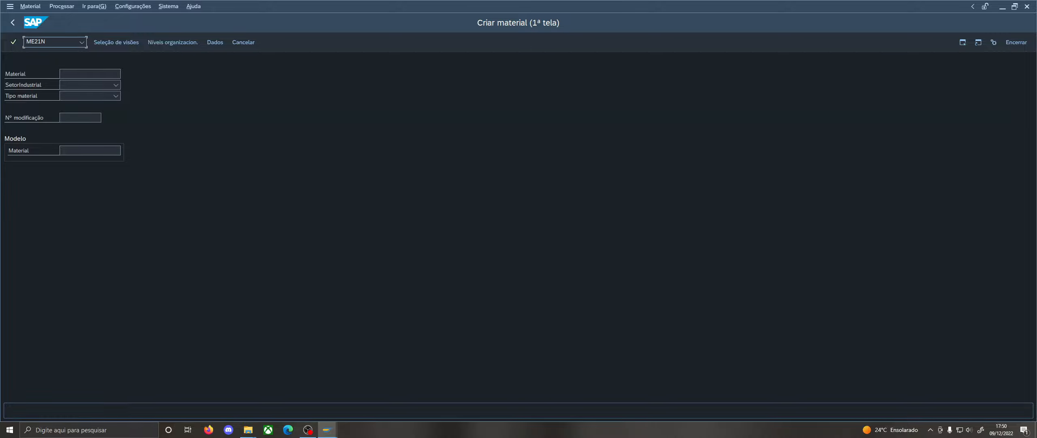
key("Return")
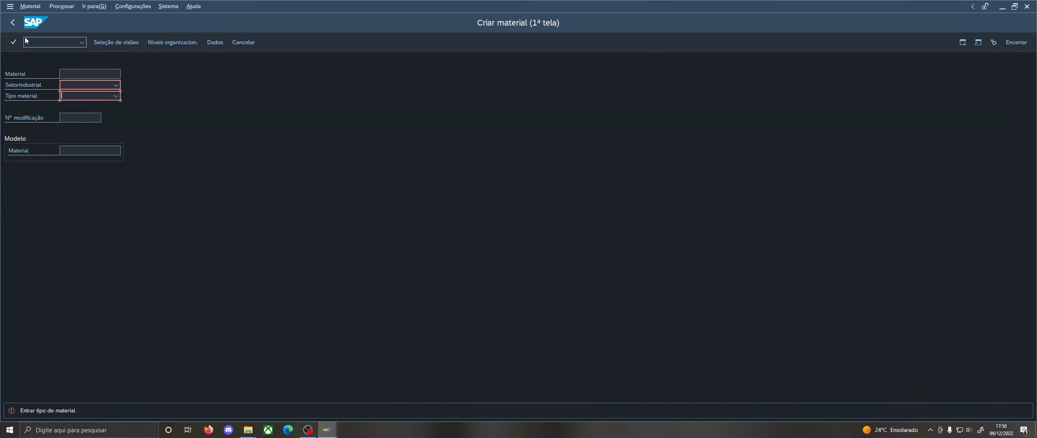
left_click(39, 43)
left_click(11, 22)
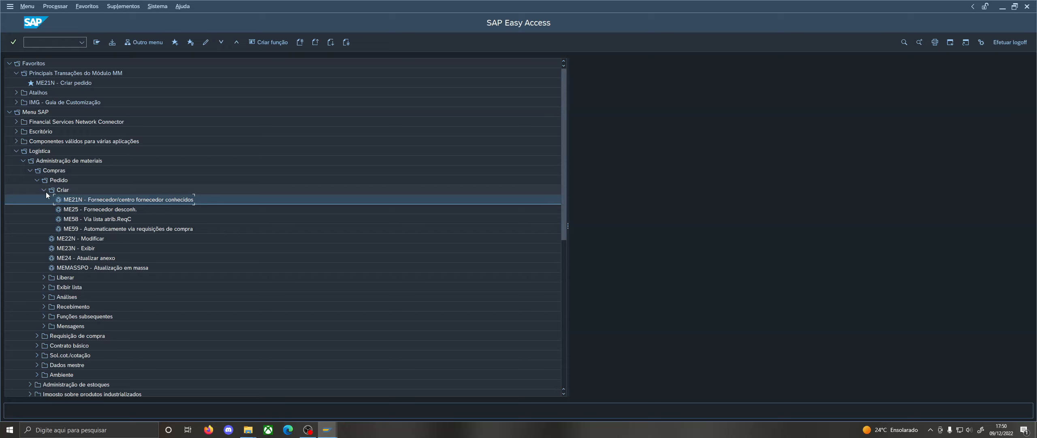
Collapse the open SAP menu folders from Criar, Pedido and Compras up to Administração de materiais and Logística.
left_click(43, 190)
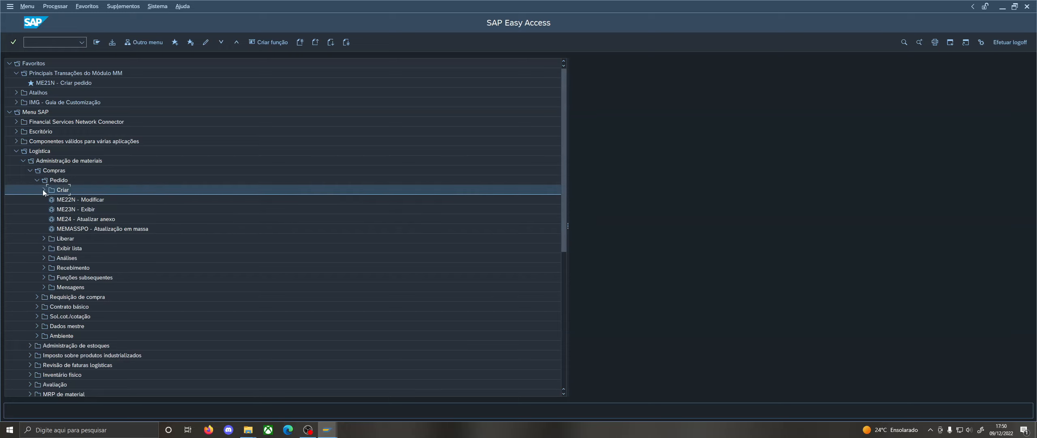
left_click(37, 180)
left_click(29, 170)
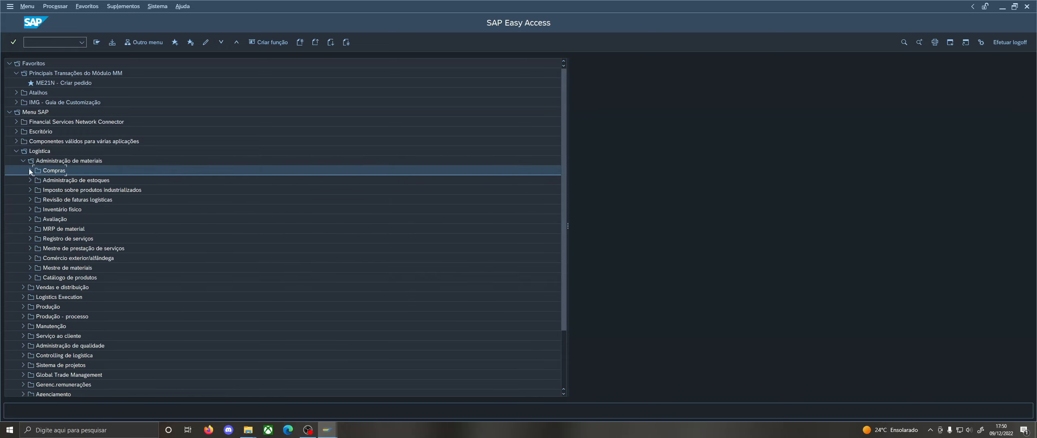
left_click(23, 161)
left_click(16, 151)
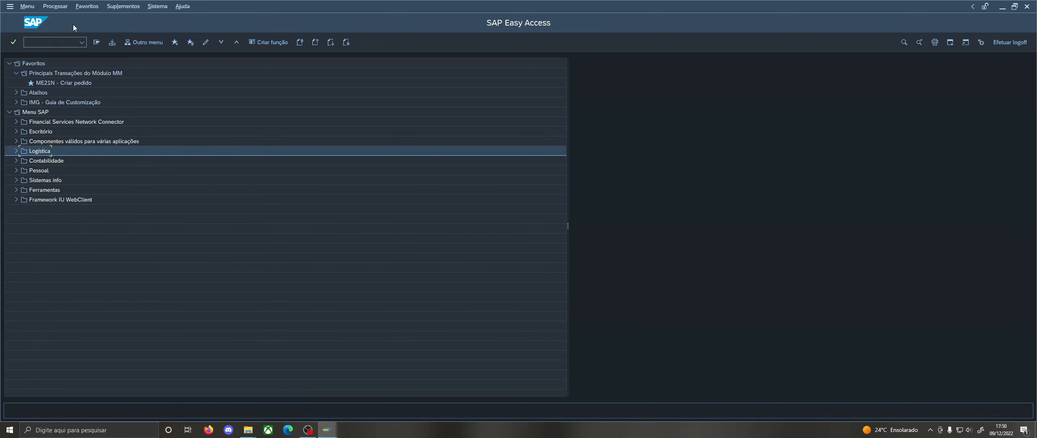
Open the customizing project screen with transaction code SPRO and return to SAP Easy Access.
left_click(68, 41)
type("SPRO")
left_click(14, 42)
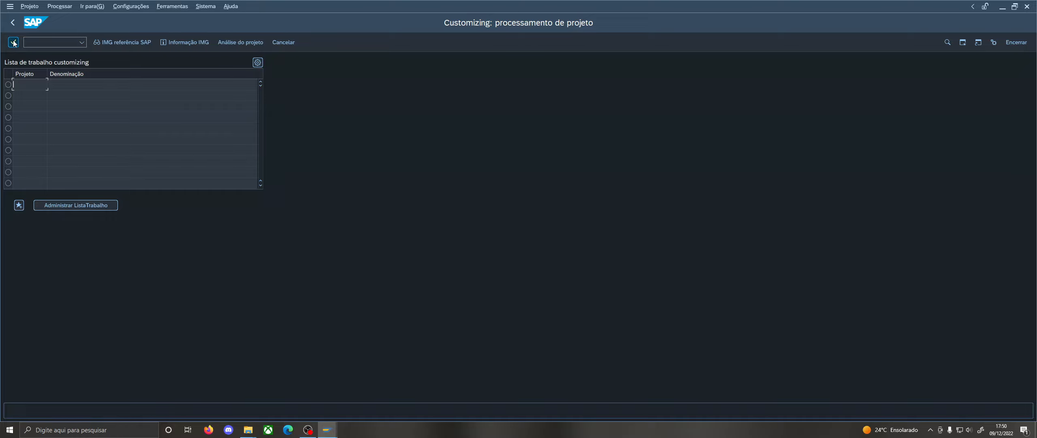
left_click(13, 22)
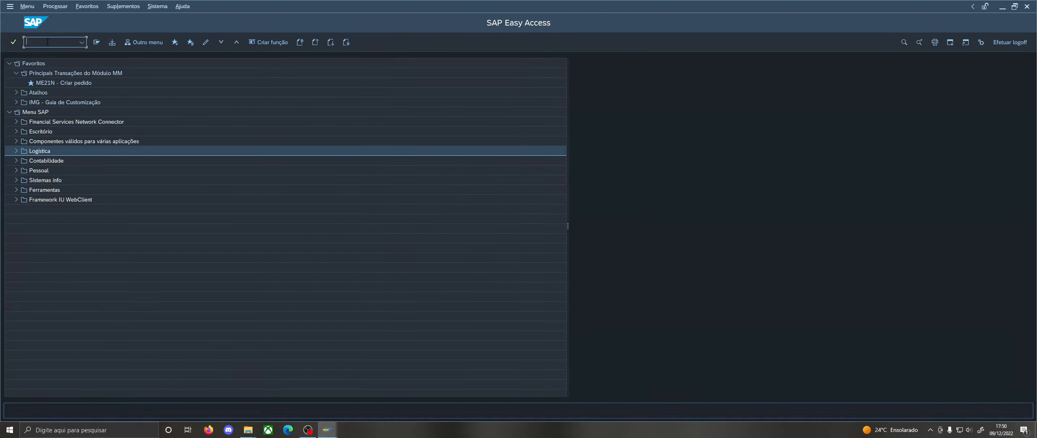
Submit the material creation screen with empty fields, read the help for the resulting status message, and close the help.
type("MM0")
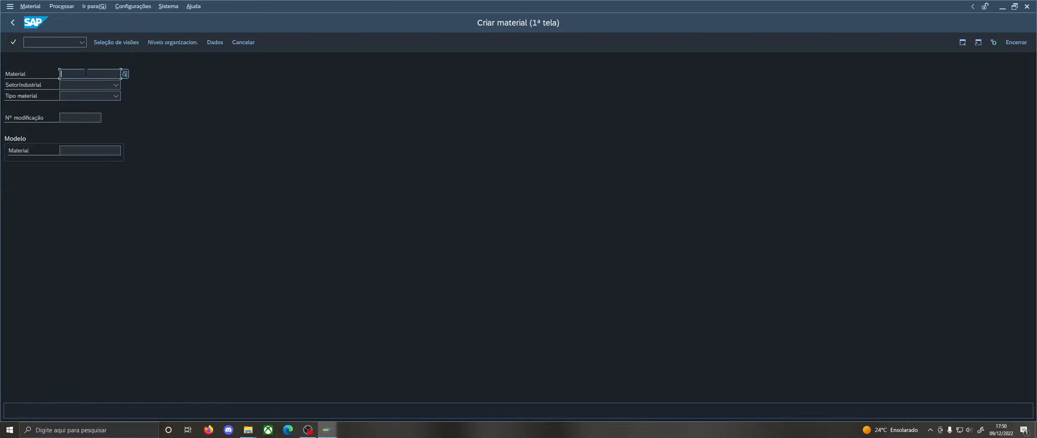
key("Return")
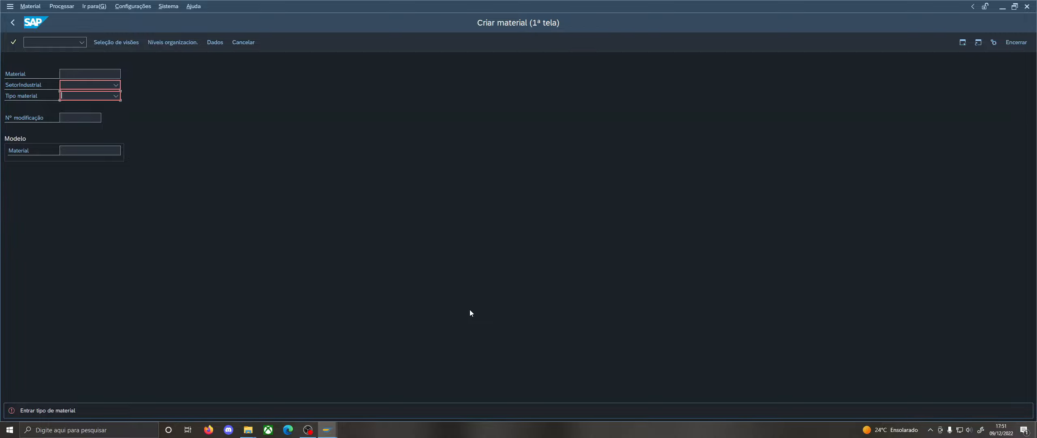
left_click(41, 411)
left_click(116, 96)
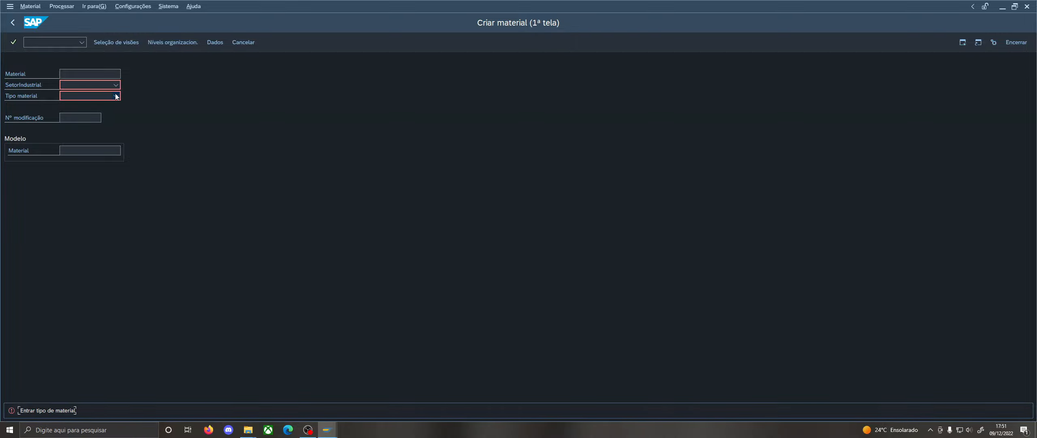
left_click(194, 94)
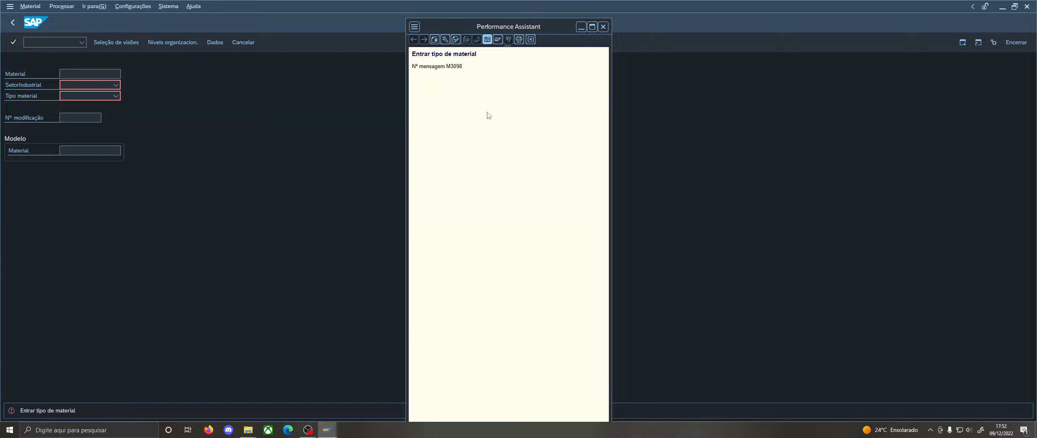
left_click_drag(413, 54, 470, 60)
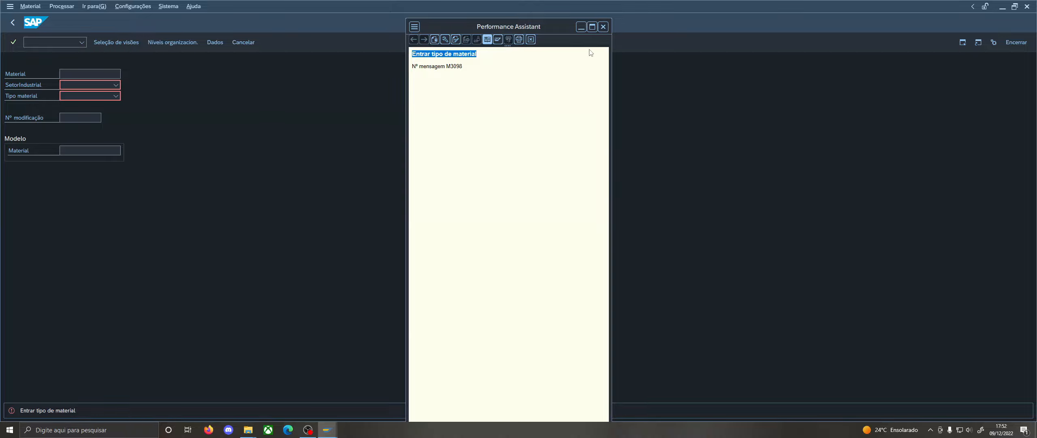
left_click(602, 27)
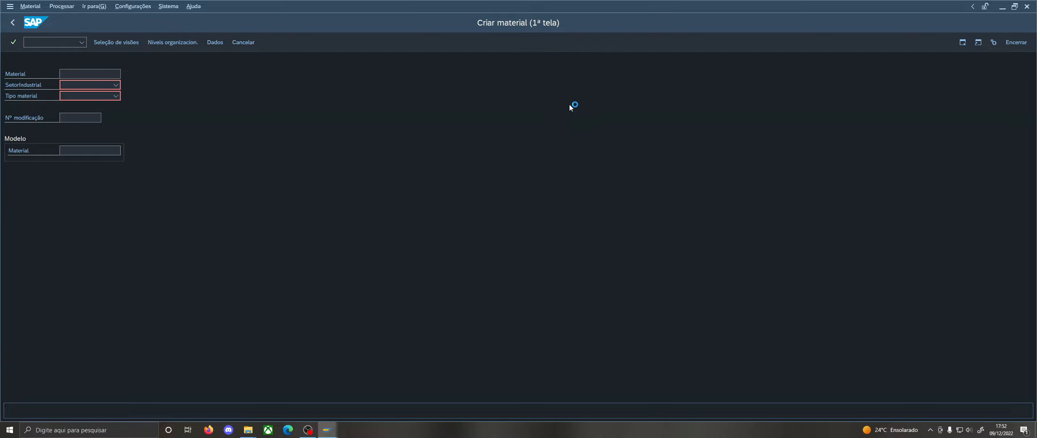
Open the help for the Material field, read its definition and the numbering procedure, and close the help.
key("F1")
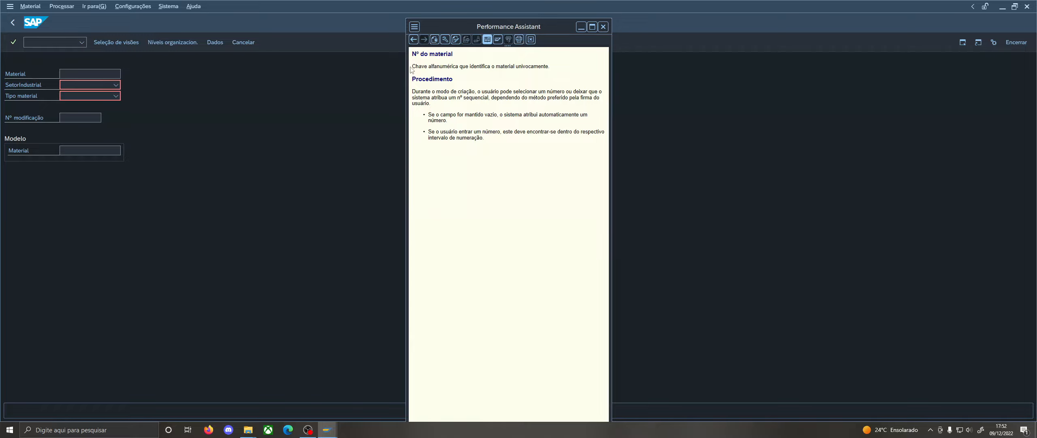
left_click_drag(434, 66, 517, 67)
left_click(528, 69)
left_click_drag(435, 91, 569, 92)
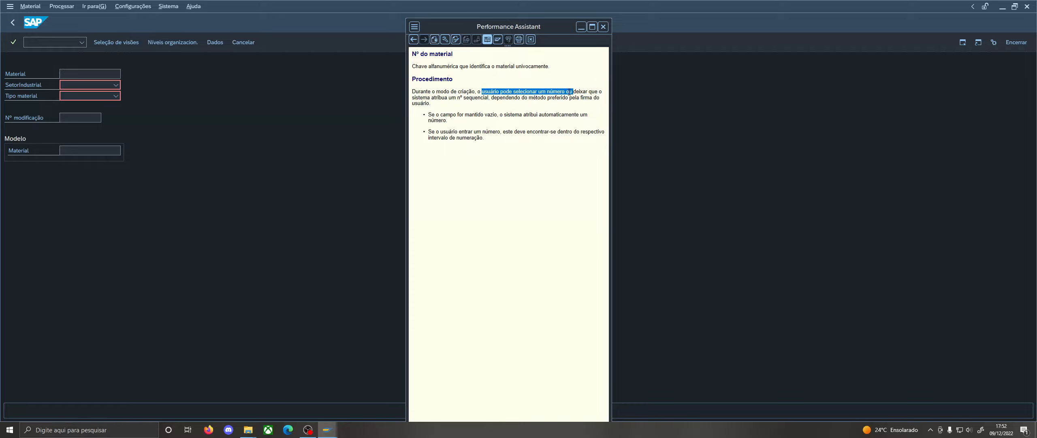
left_click_drag(442, 98, 482, 97)
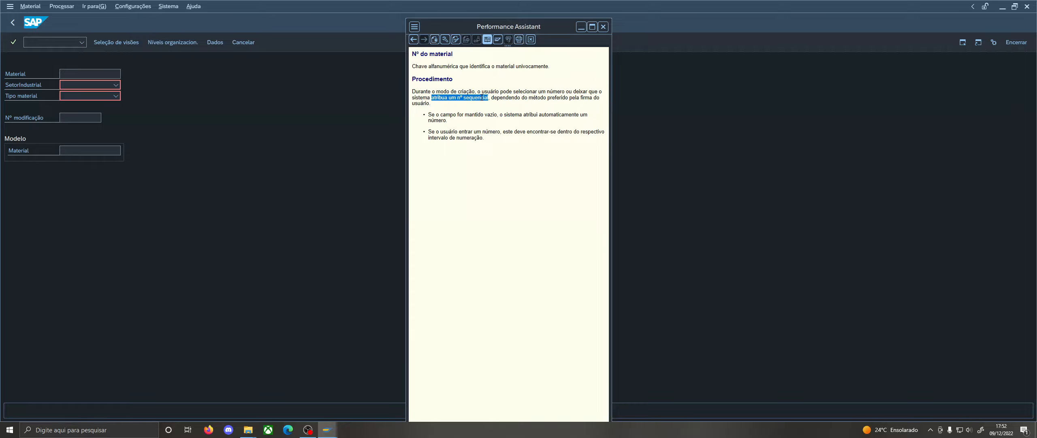
left_click(482, 97)
left_click_drag(570, 98, 592, 106)
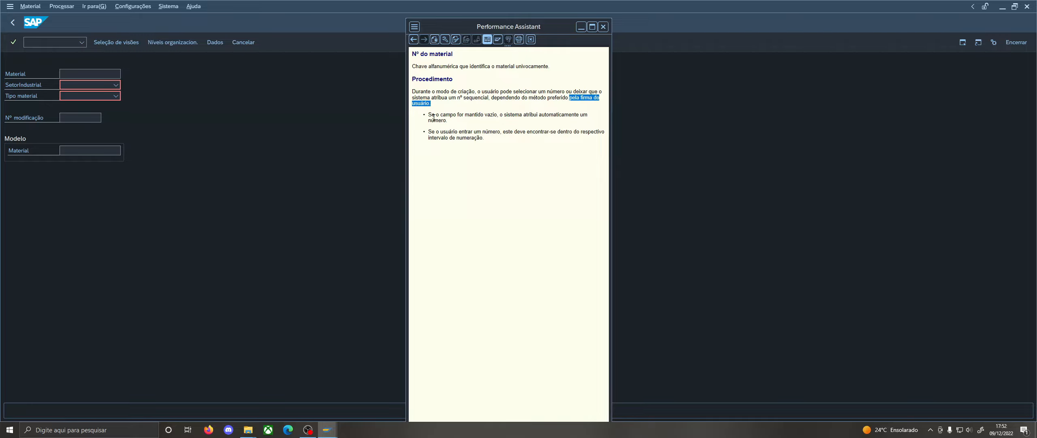
left_click_drag(428, 115, 521, 125)
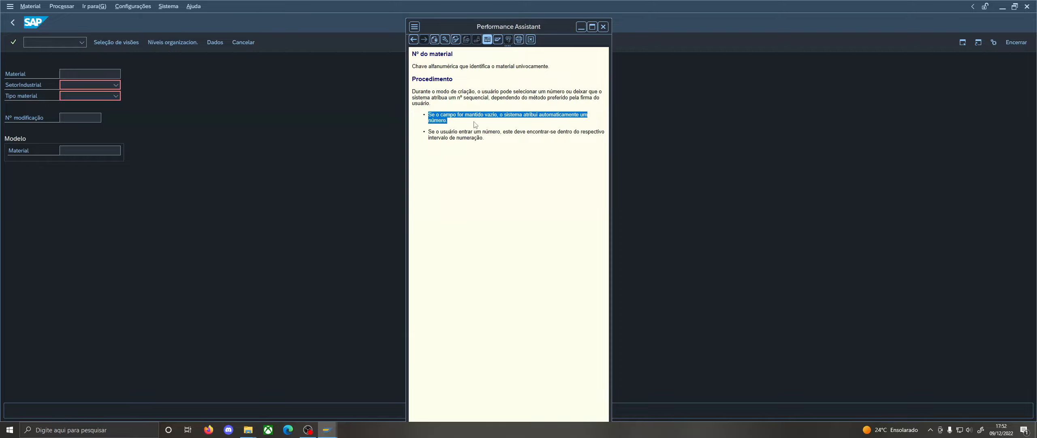
left_click_drag(441, 132, 502, 139)
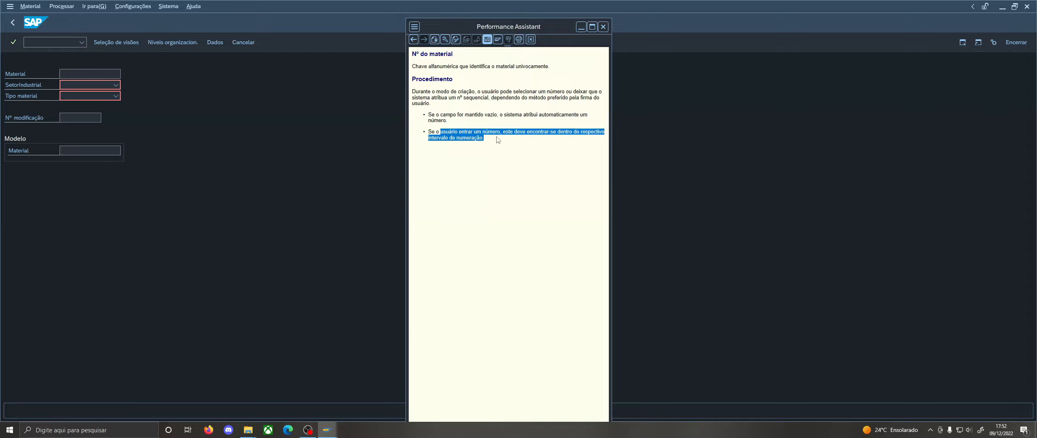
left_click(578, 134)
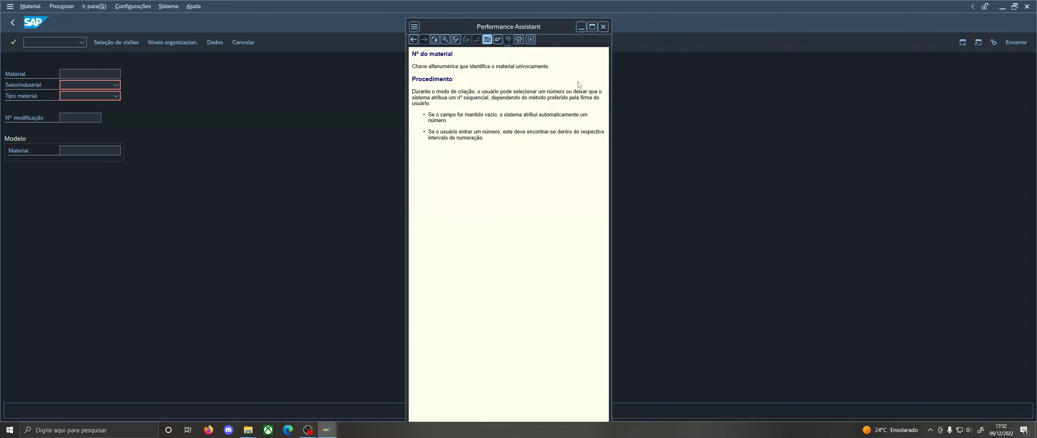
left_click(604, 26)
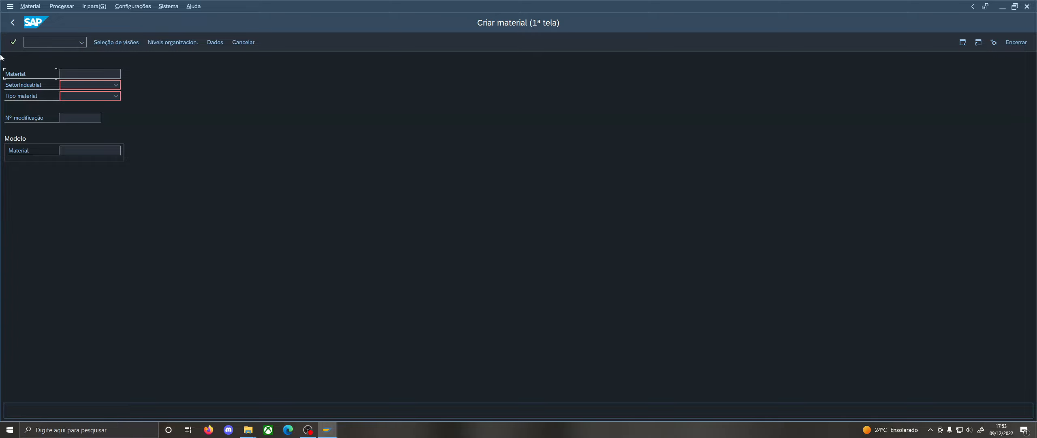
Return to SAP Easy Access and open the SAP reference IMG through transaction SPRO.
left_click(9, 28)
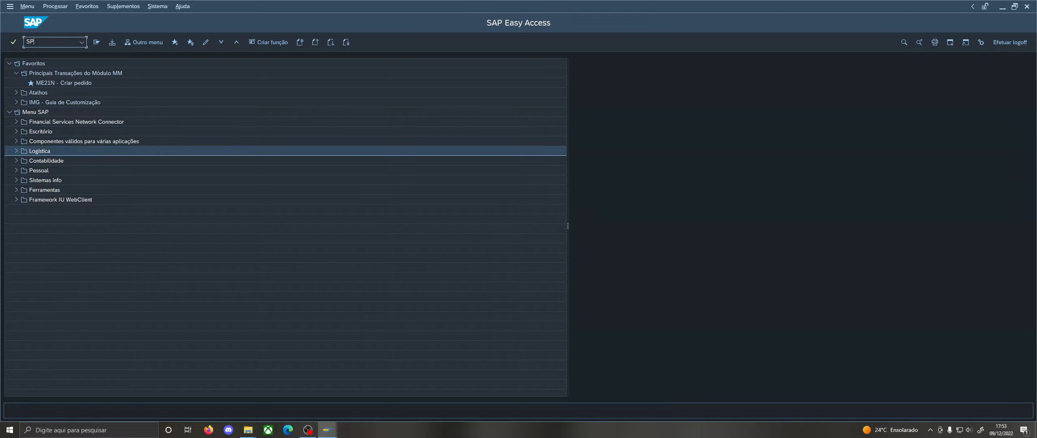
type("SPRO")
key("Return")
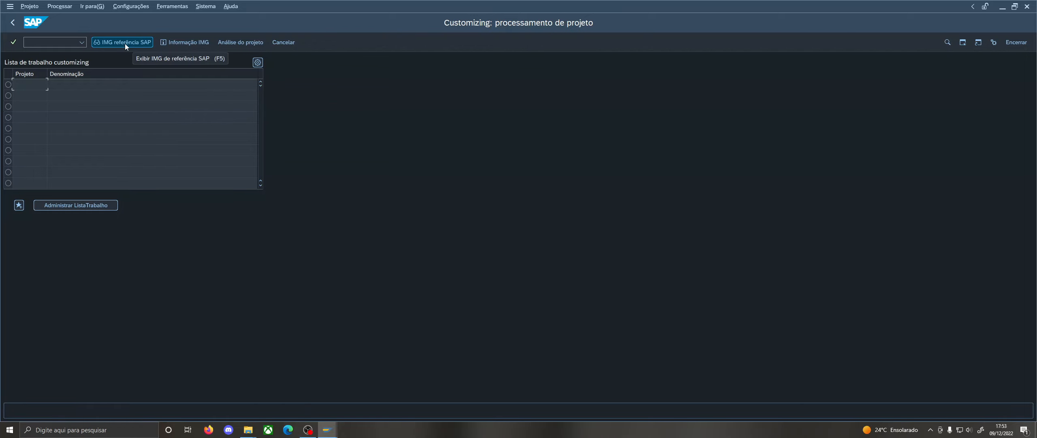
left_click(124, 44)
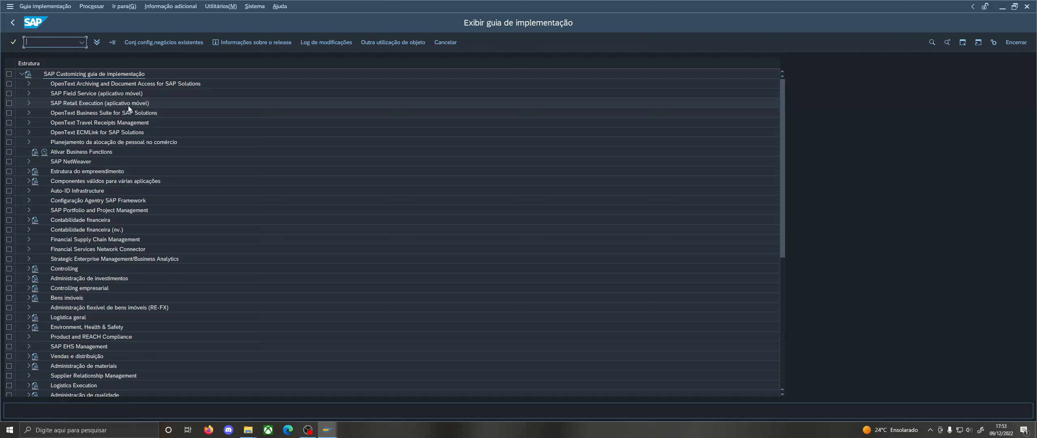
Under Logística geral, Mestre de materiais, Seleção de campos, open the activity Atualizar seleção de campos para telas de dados.
scroll(142, 98, "down", 1)
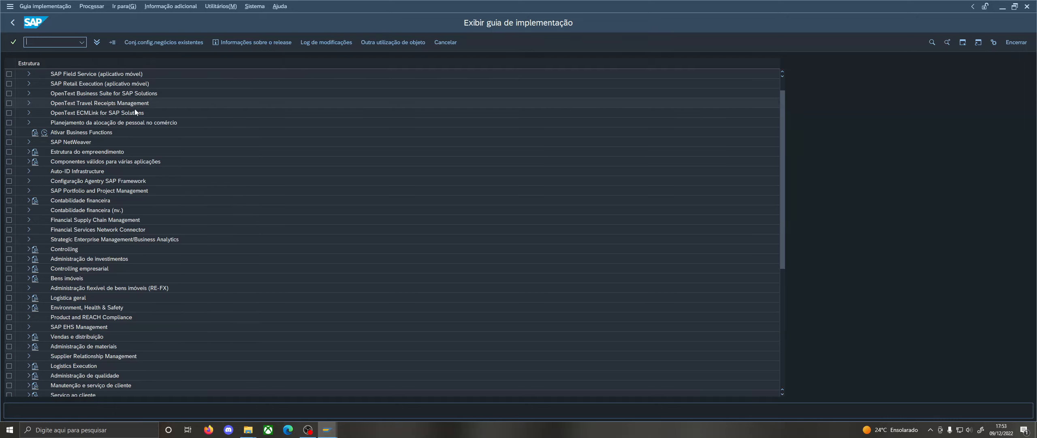
scroll(136, 112, "down", 3)
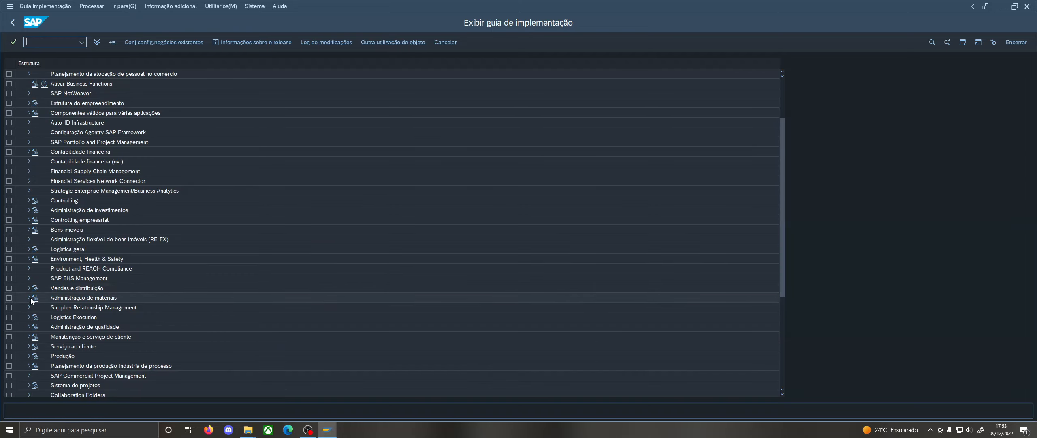
left_click(93, 298)
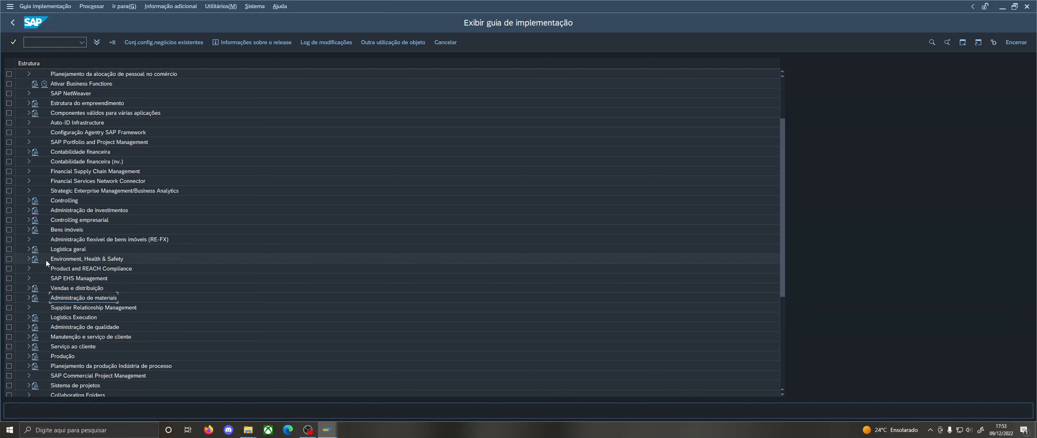
left_click(28, 248)
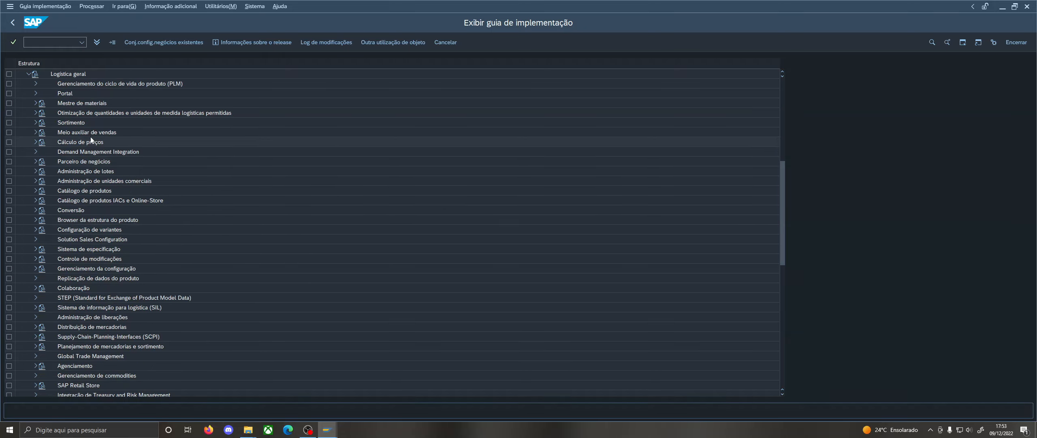
left_click(35, 103)
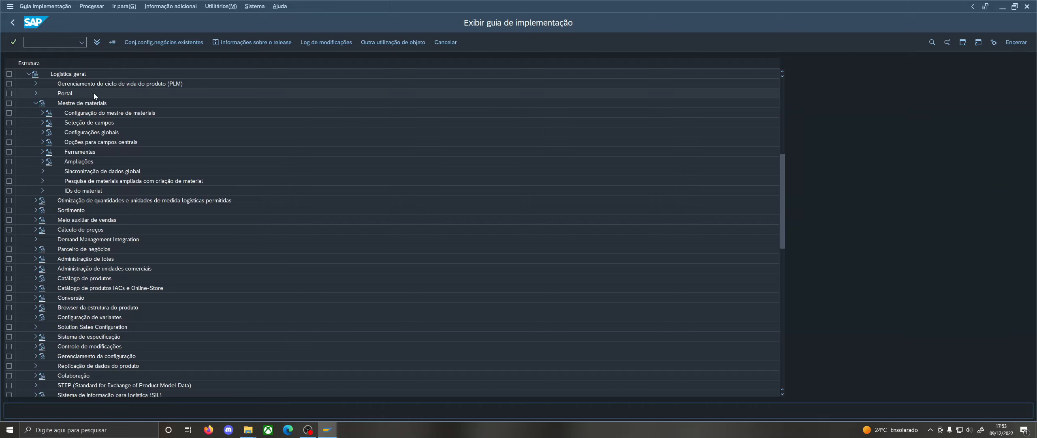
left_click(44, 122)
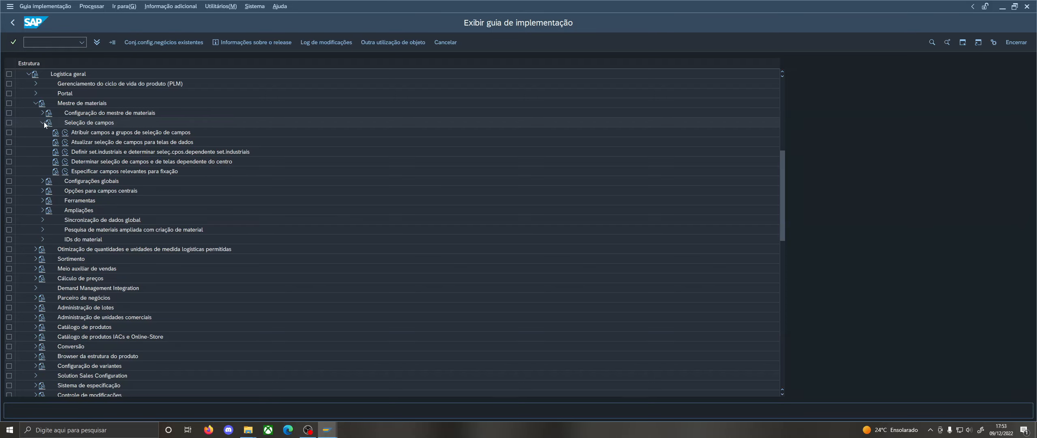
left_click(64, 142)
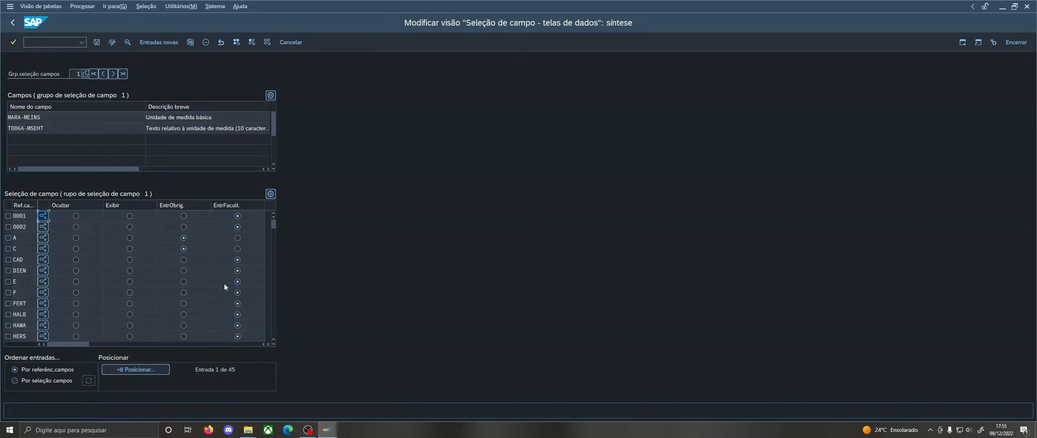
Leave the field selection view and collapse Seleção de campos, Mestre de materiais and Logística geral in the implementation guide.
left_click(13, 23)
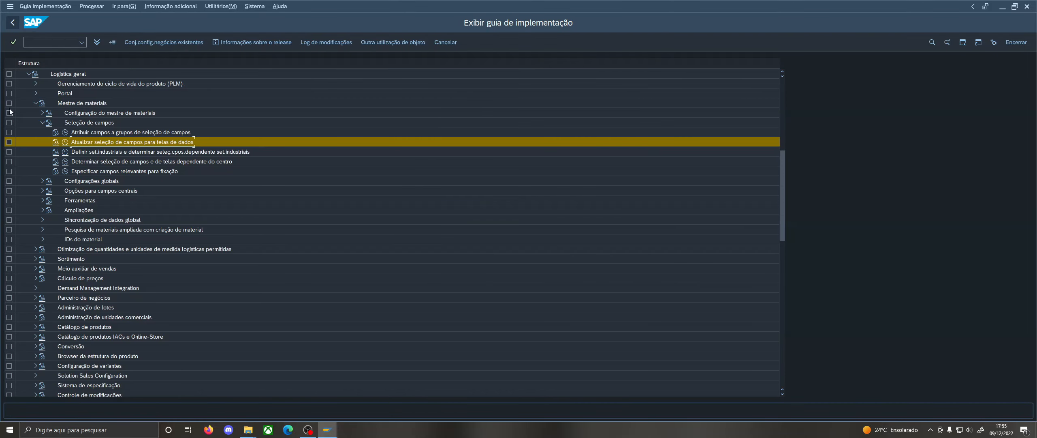
left_click(42, 123)
left_click(36, 103)
scroll(35, 103, "up", 2)
scroll(35, 103, "up", 1)
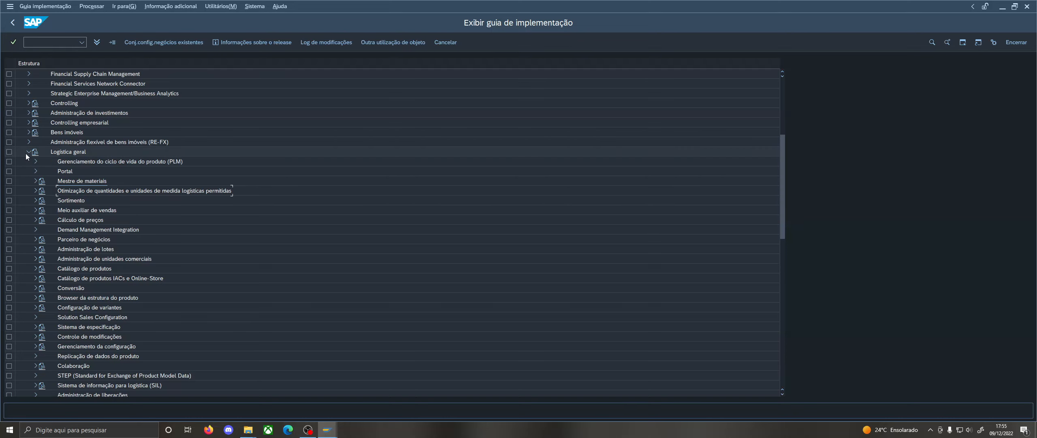
left_click(29, 151)
scroll(29, 152, "up", 6)
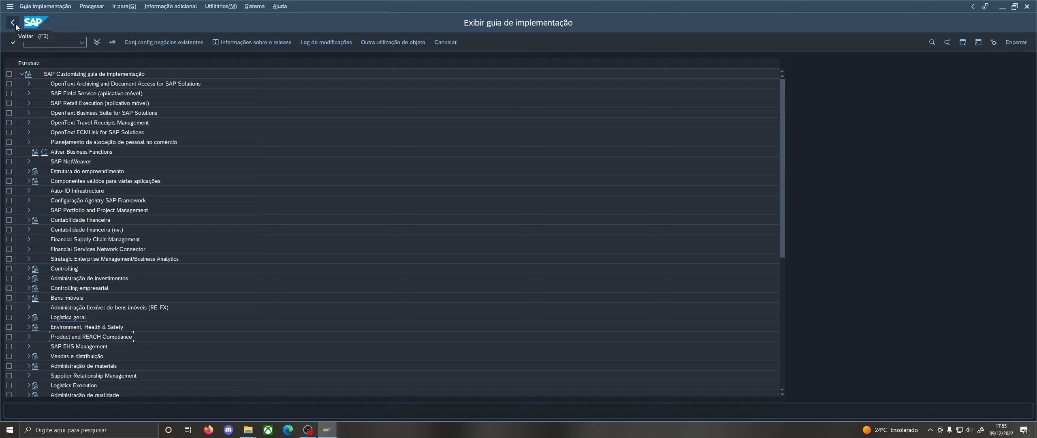
Go back from the implementation guide to SAP Easy Access and open purchase order creation with transaction code ME21N.
left_click(13, 23)
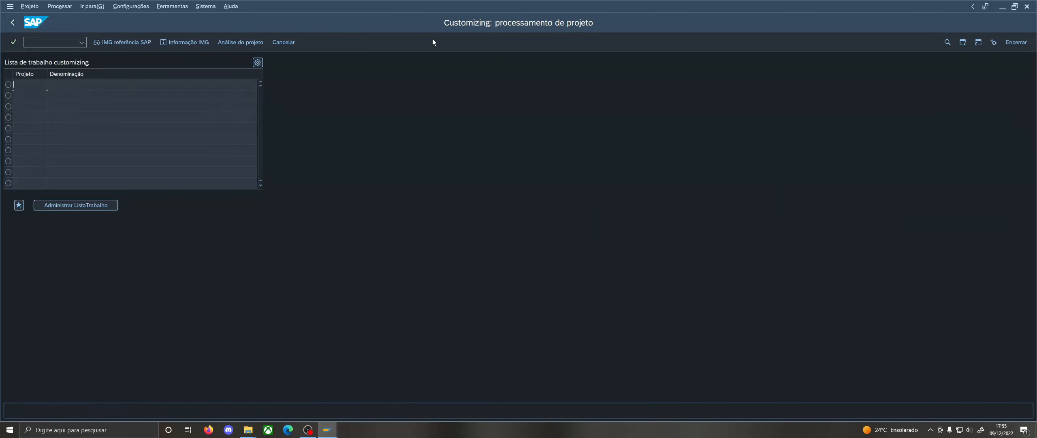
left_click(14, 23)
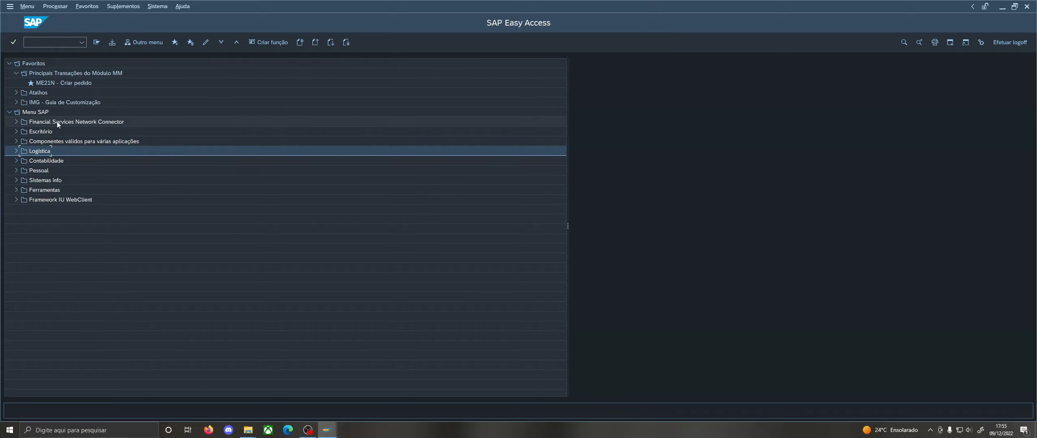
left_click(48, 41)
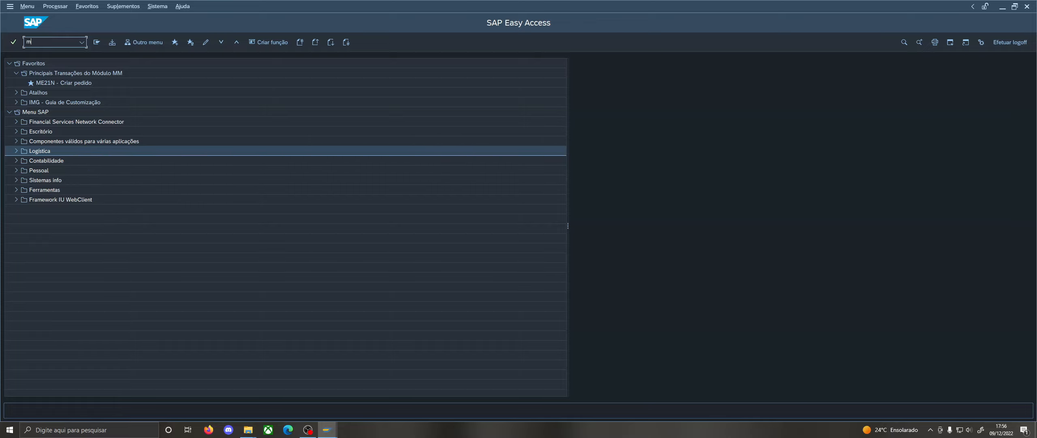
type("21n")
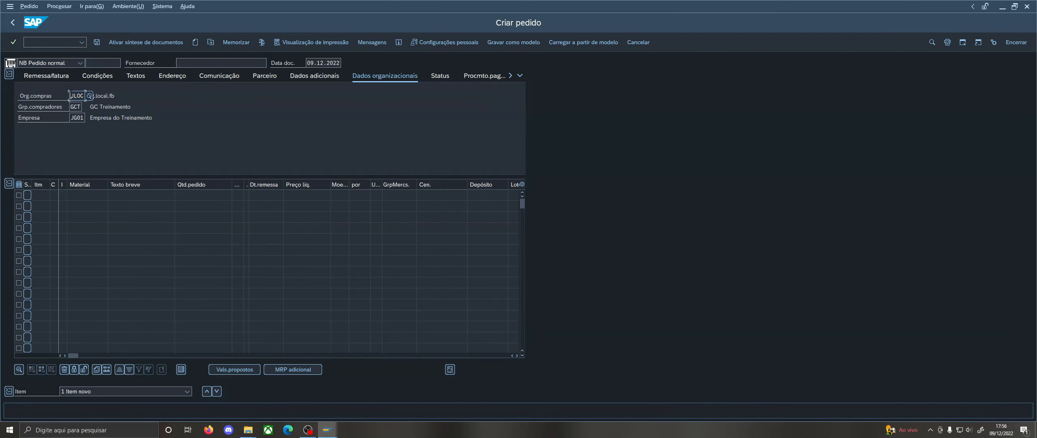
Examine the proposed order header values in the purchase order's personal settings, moving the dialog clear of the organizational data, and close it.
double_click(69, 95)
left_click(452, 44)
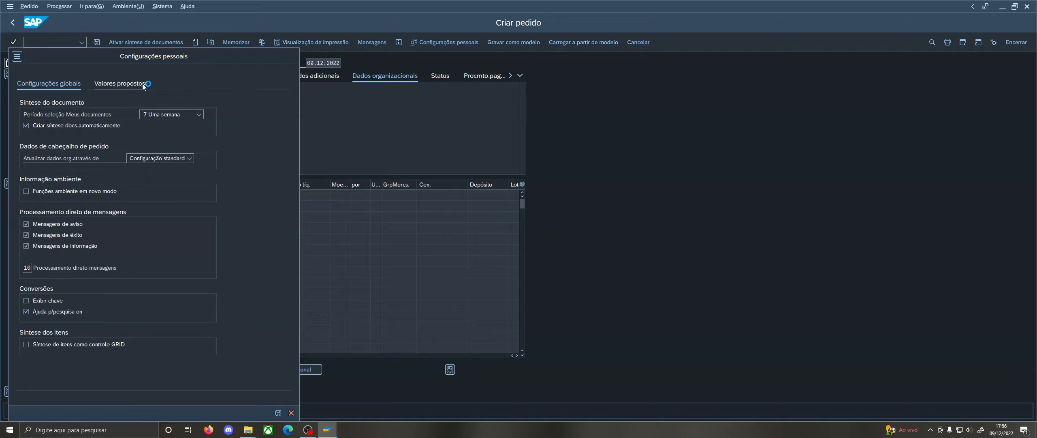
left_click(139, 85)
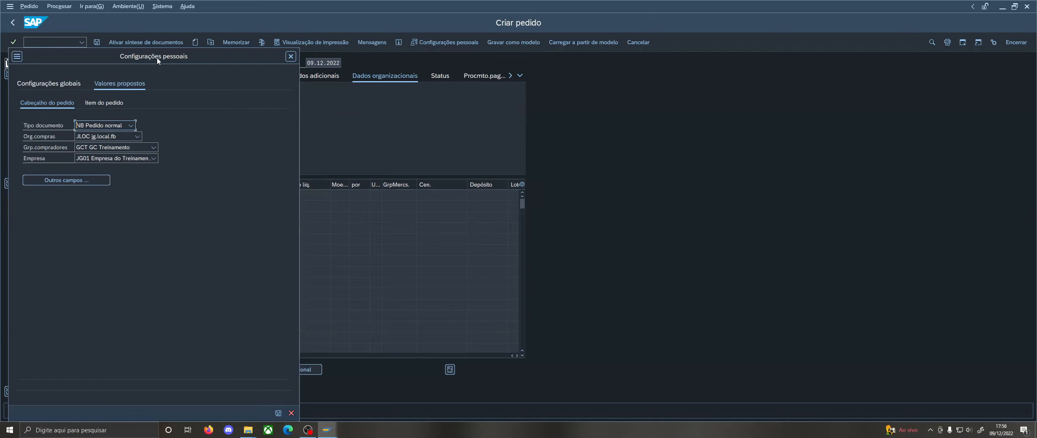
left_click_drag(157, 58, 501, 31)
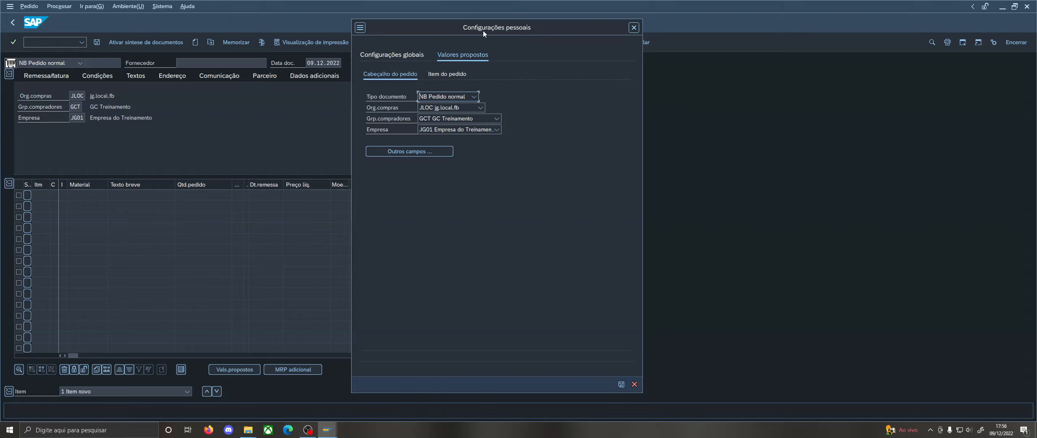
left_click_drag(483, 31, 533, 32)
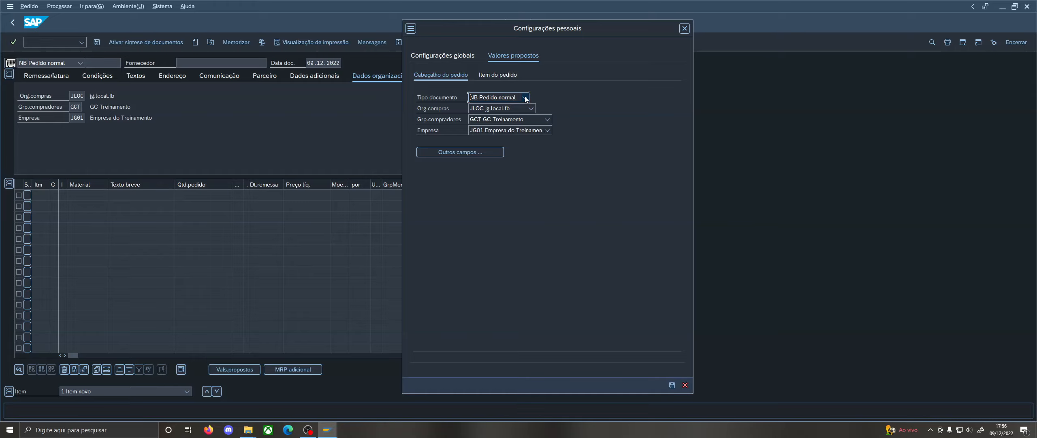
left_click(685, 27)
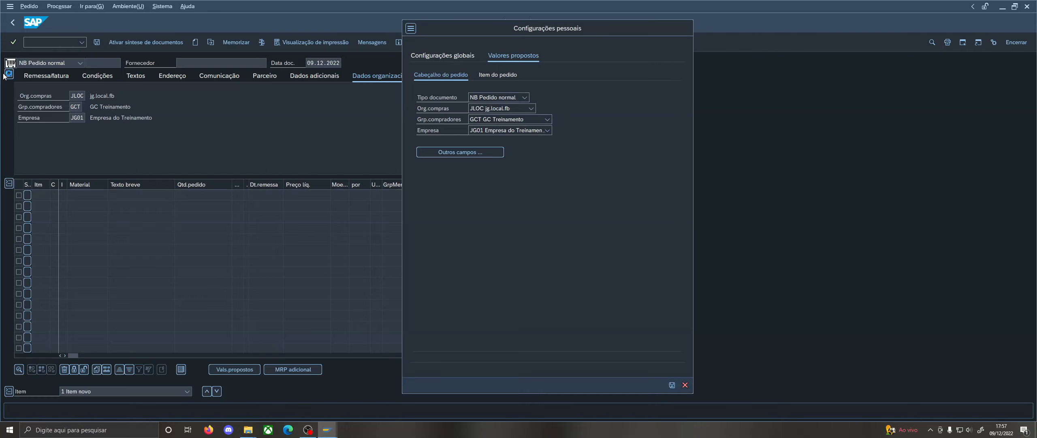